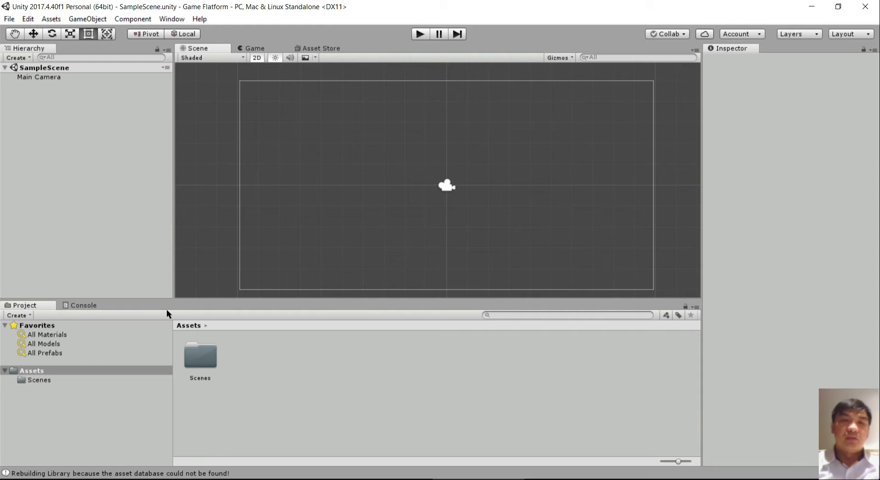
Step: Search the Asset Store for "sunnyland" and open the free Sunny Land asset page
left_click(314, 48)
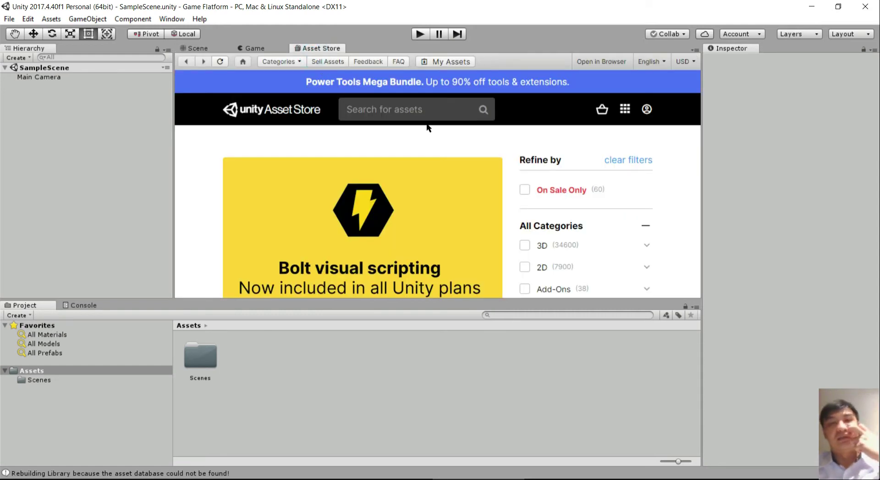
left_click(423, 105)
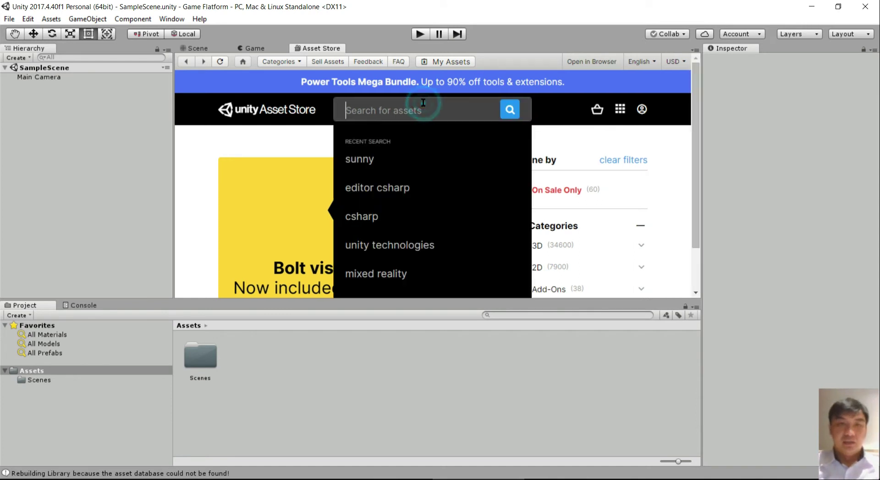
type("sunny")
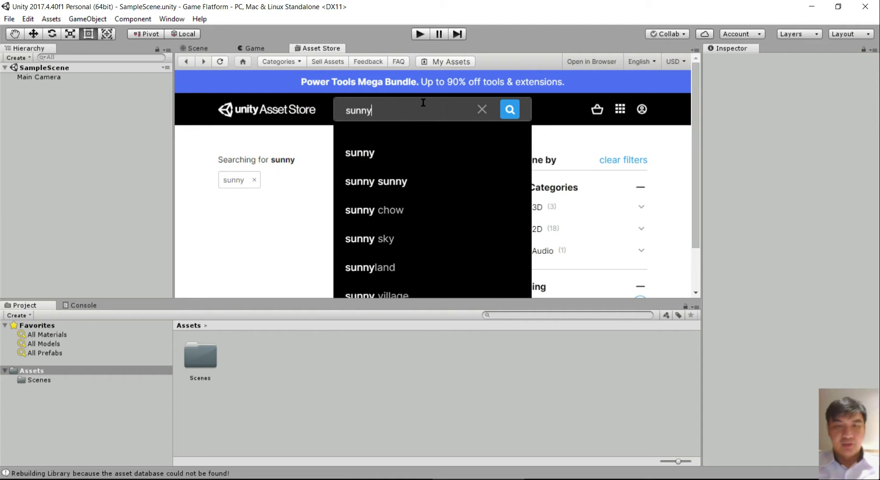
type("land")
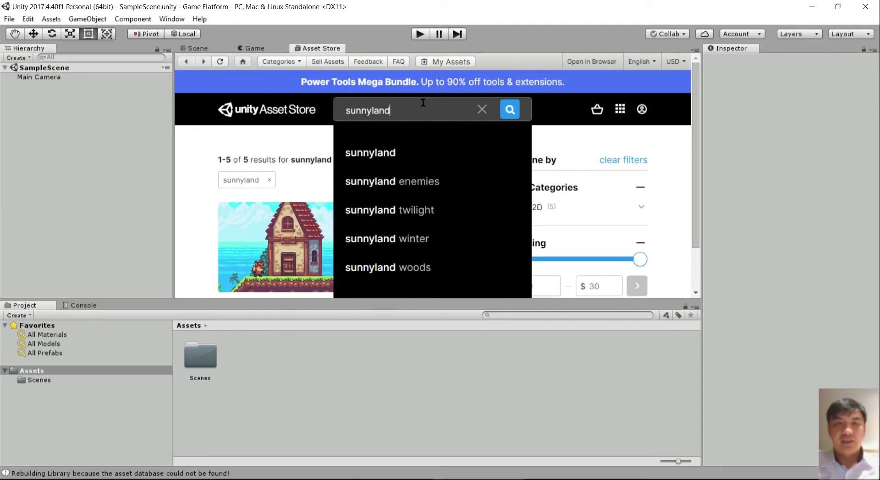
left_click(421, 152)
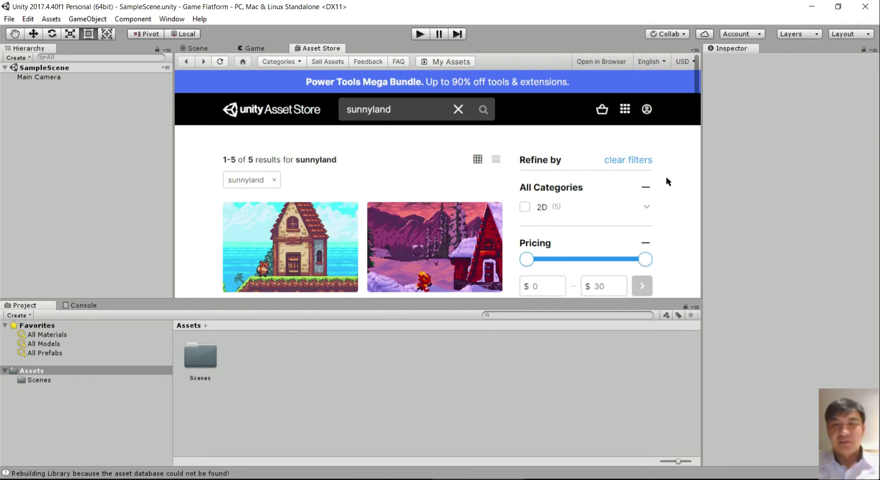
scroll(398, 224, "down", 3)
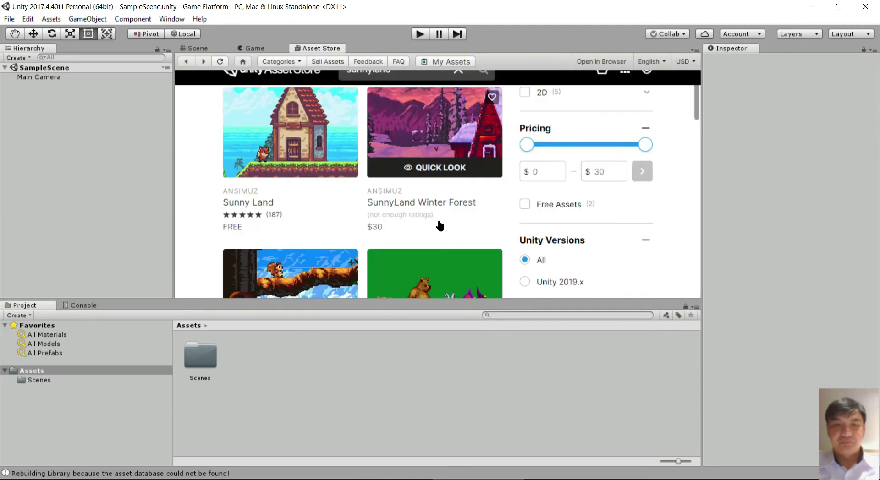
left_click(268, 203)
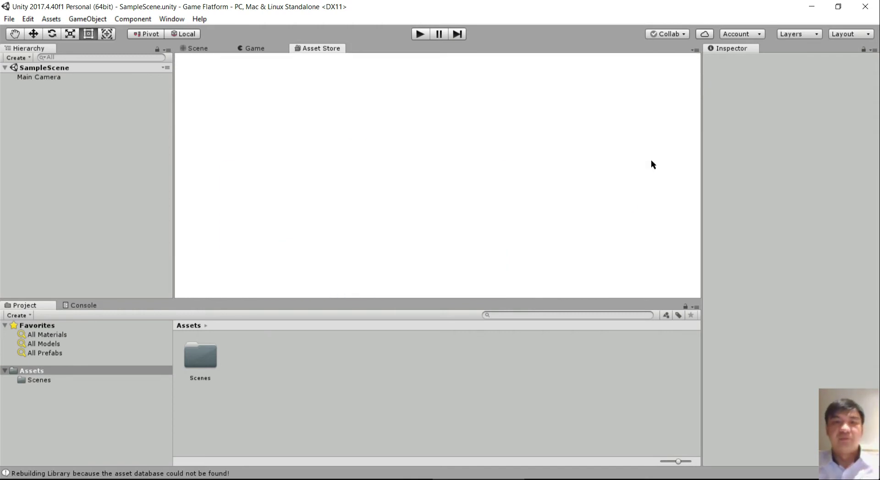
Step: Examine the Sunny Land asset's preview images, description and version details
scroll(479, 209, "down", 8)
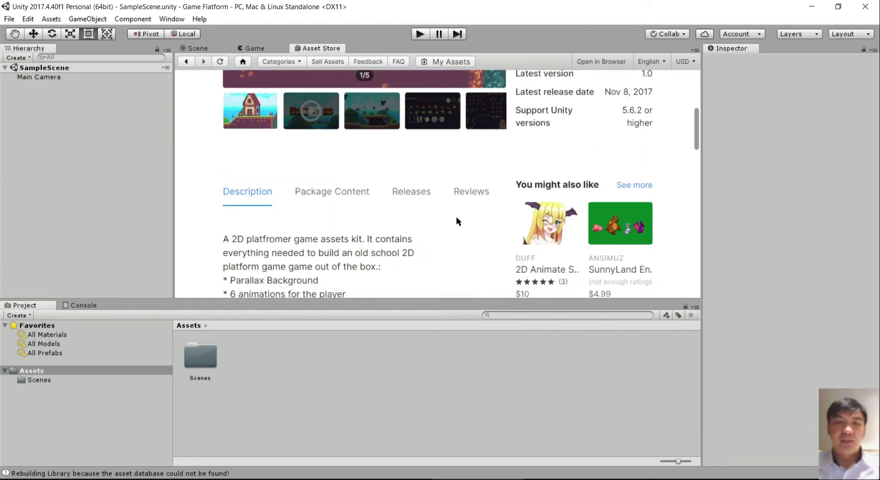
scroll(463, 218, "up", 4)
left_click(333, 235)
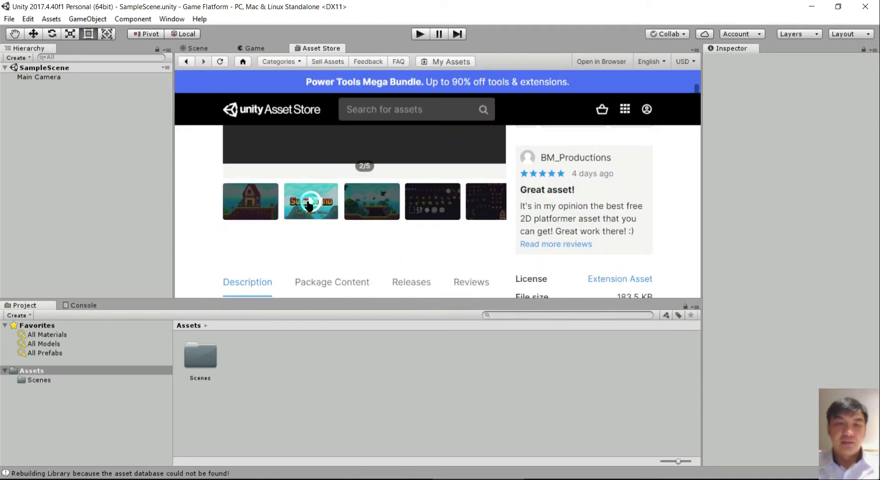
scroll(373, 232, "up", 3)
scroll(374, 245, "down", 3)
left_click(262, 205)
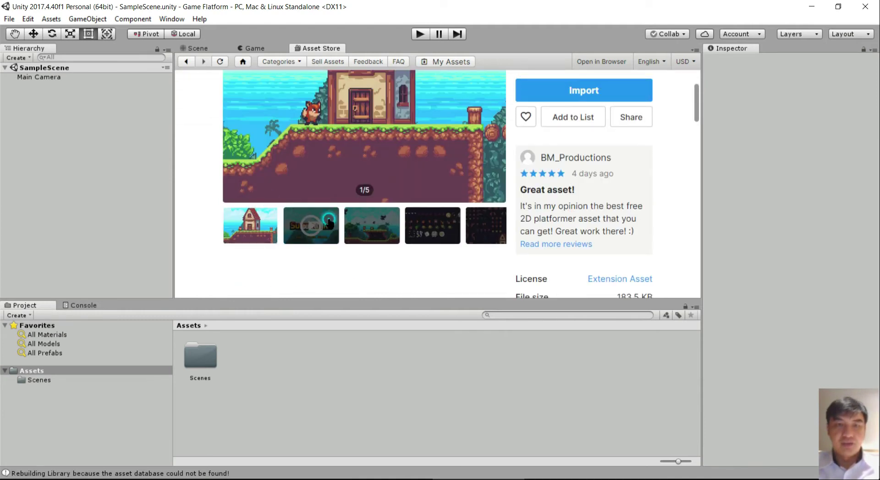
left_click(329, 223)
left_click(372, 220)
scroll(385, 225, "up", 2)
scroll(395, 227, "up", 2)
scroll(395, 227, "down", 1)
scroll(395, 227, "up", 2)
scroll(395, 227, "up", 2)
scroll(415, 227, "down", 3)
left_click(421, 208)
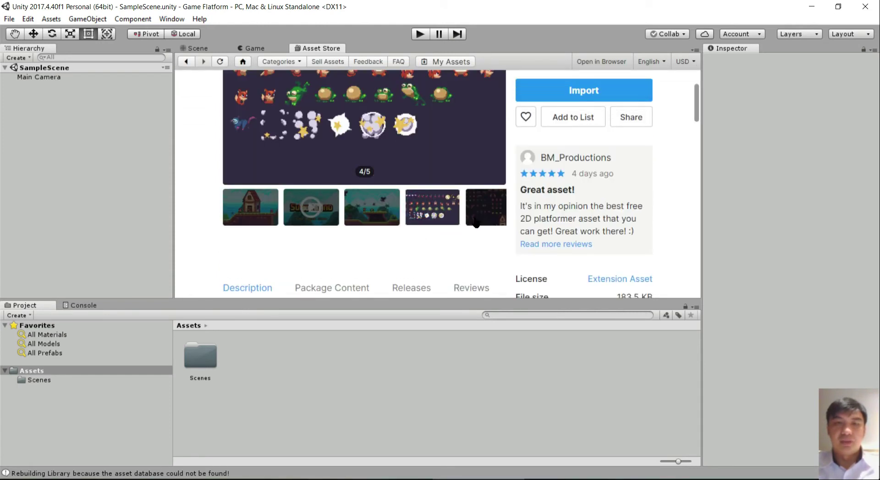
scroll(466, 221, "up", 2)
scroll(476, 206, "down", 3)
left_click(494, 156)
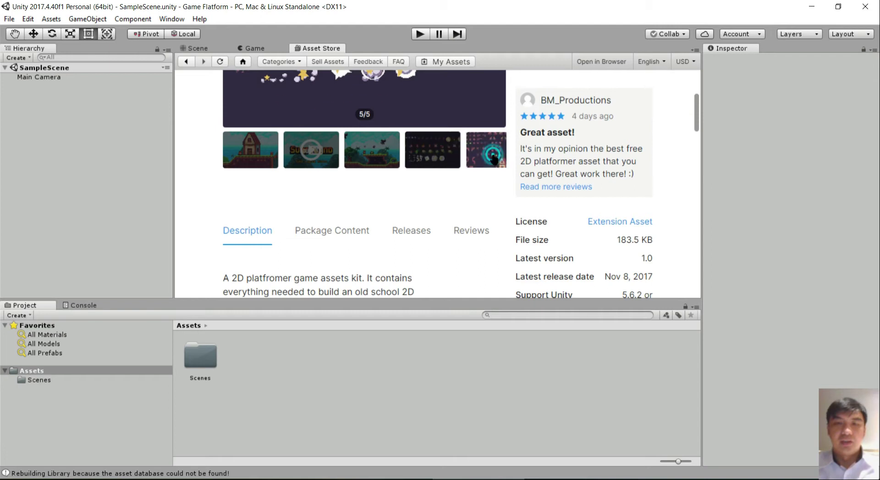
scroll(455, 199, "up", 2)
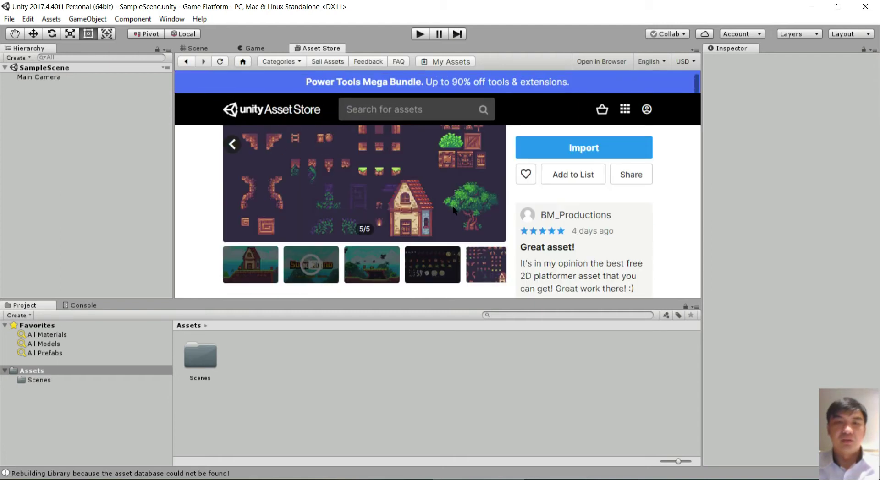
scroll(454, 210, "up", 1)
left_click(232, 200)
left_click(232, 200)
scroll(456, 205, "down", 2)
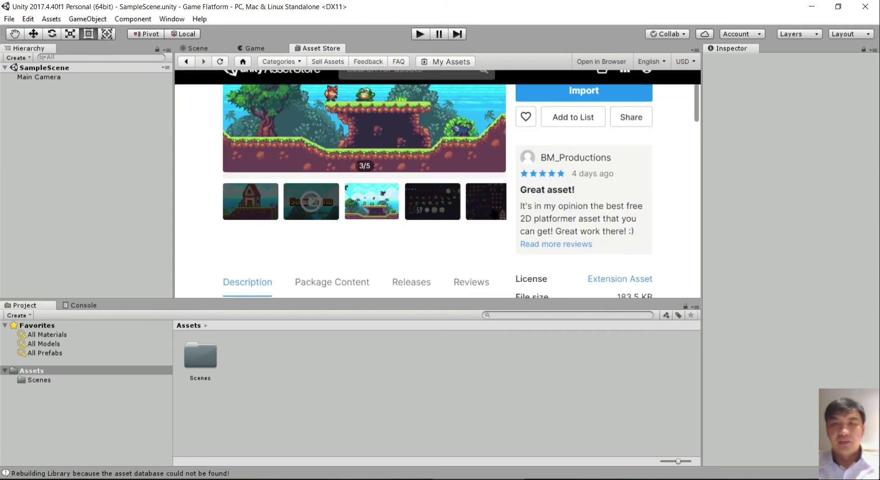
scroll(551, 203, "up", 3)
scroll(640, 216, "down", 3)
scroll(641, 218, "down", 2)
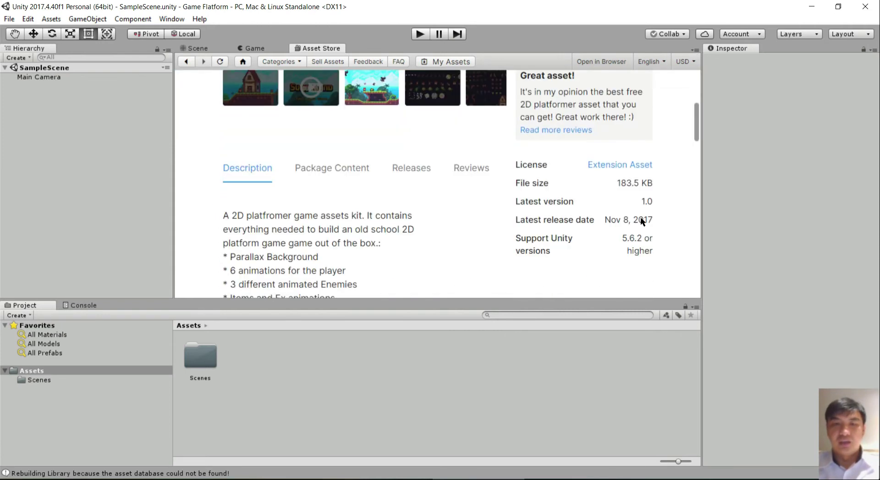
scroll(640, 221, "down", 1)
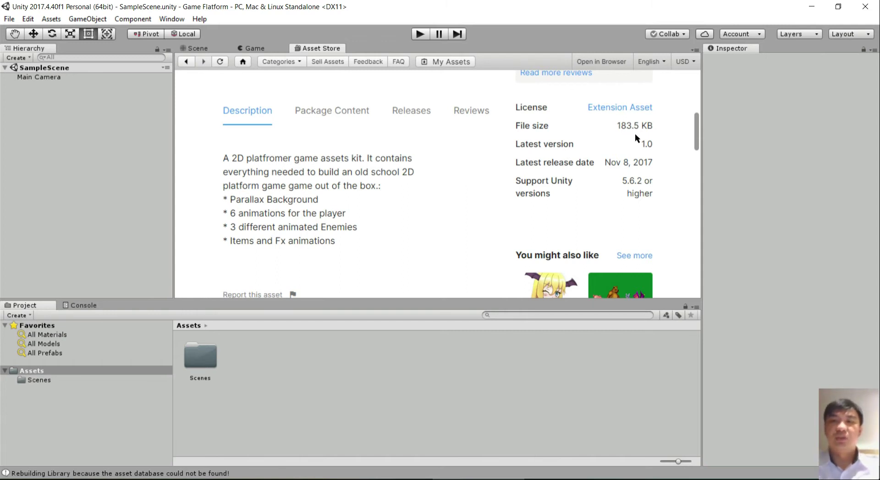
Step: Import the Sunny Land package into the project with all of its files included
scroll(641, 177, "up", 5)
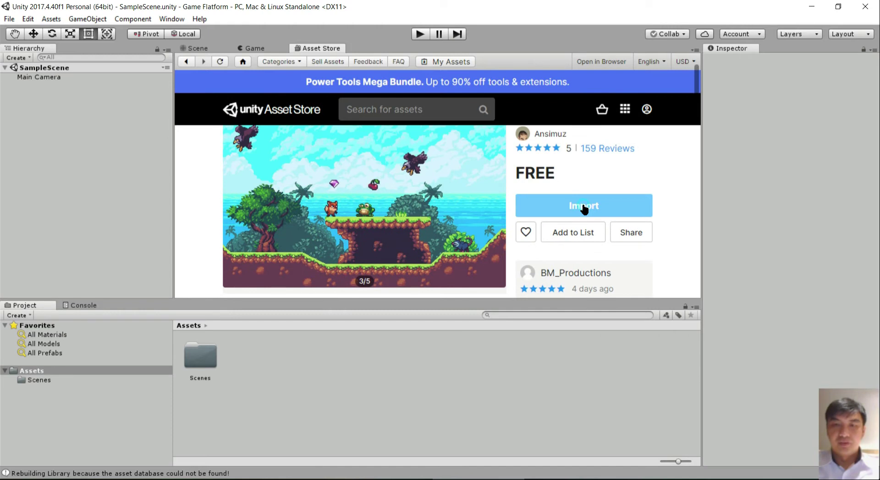
left_click(584, 207)
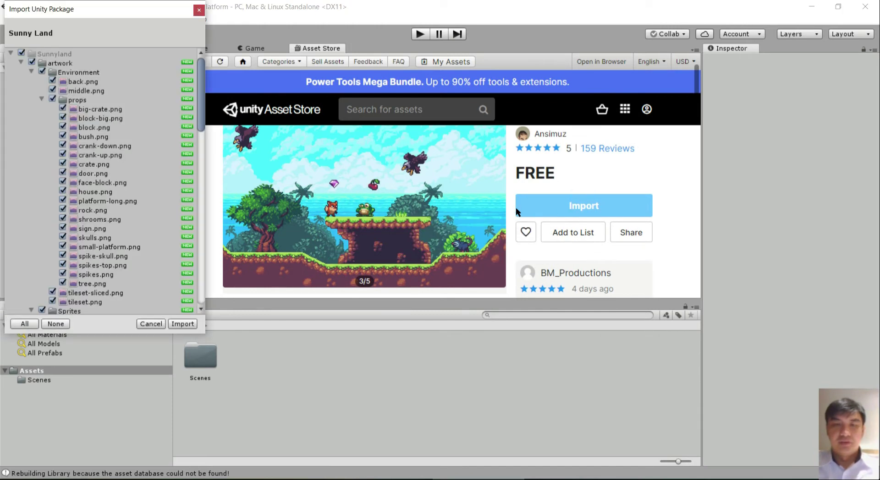
left_click_drag(119, 12, 202, 58)
left_click_drag(285, 124, 283, 115)
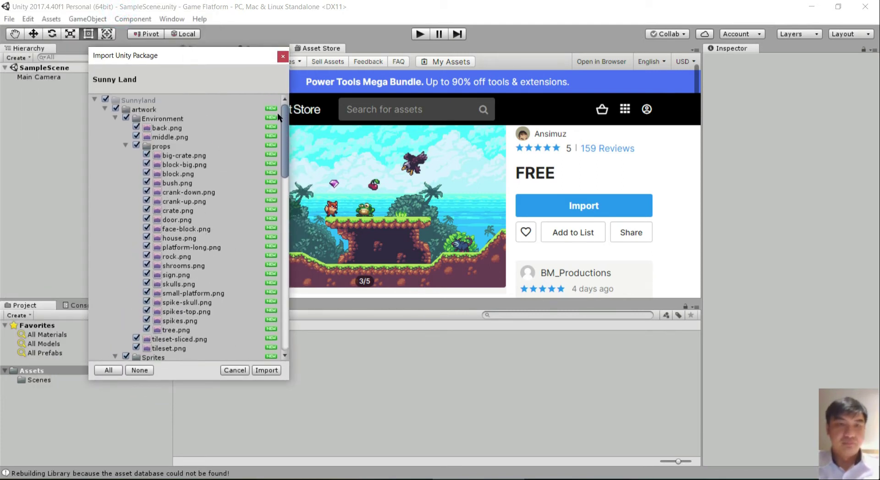
left_click_drag(282, 122, 274, 301)
scroll(271, 312, "up", 20)
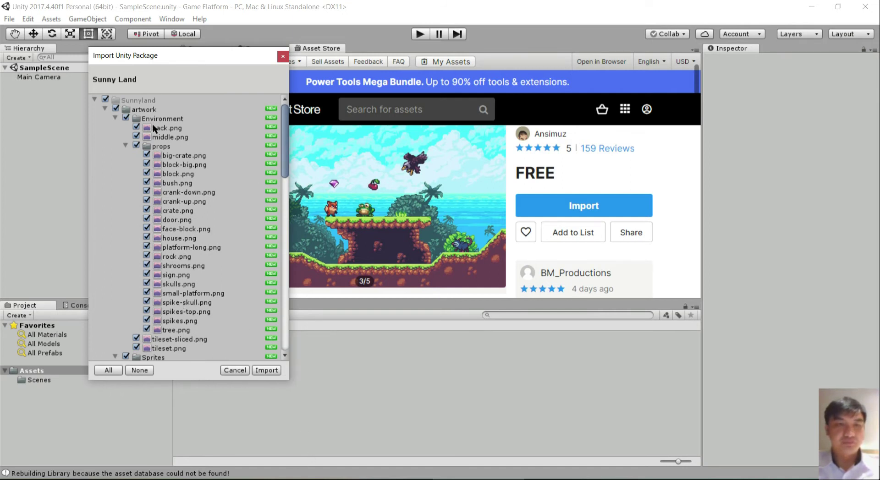
left_click(94, 101)
left_click(95, 101)
left_click(96, 101)
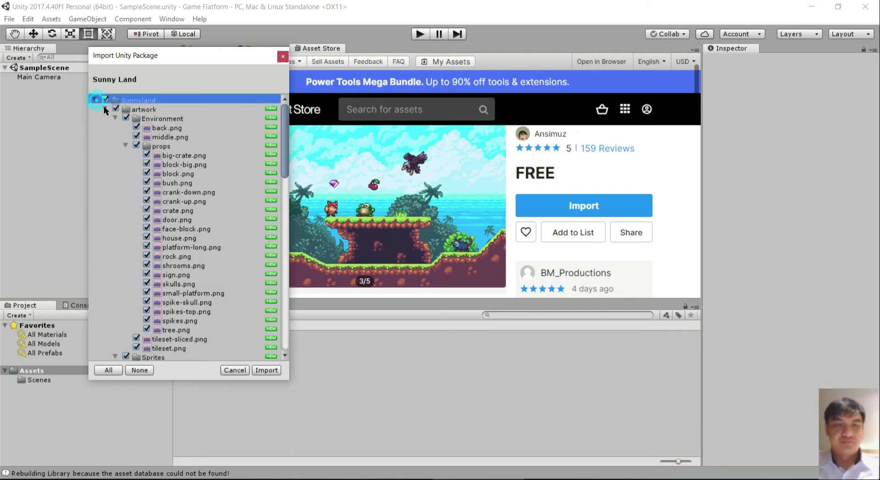
left_click(272, 369)
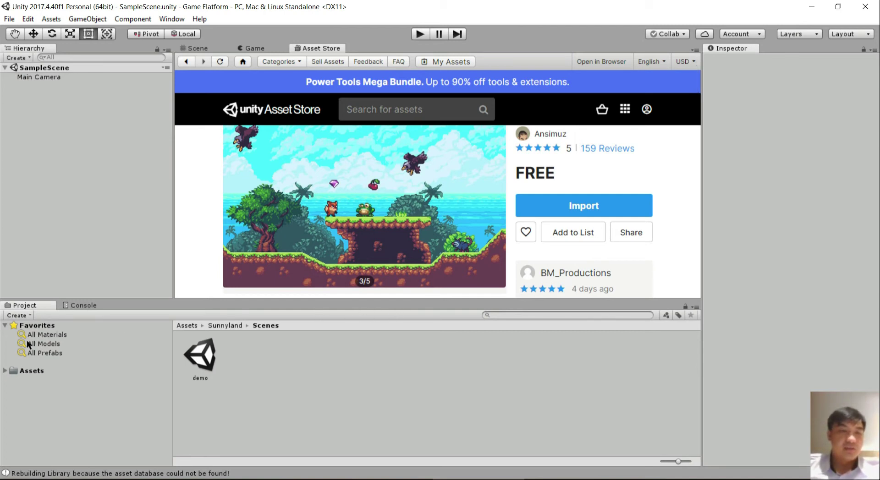
Step: Expand the imported Sunnyland folder in the project's assets down to the subfolders of artwork's Sprites folder
left_click(5, 371)
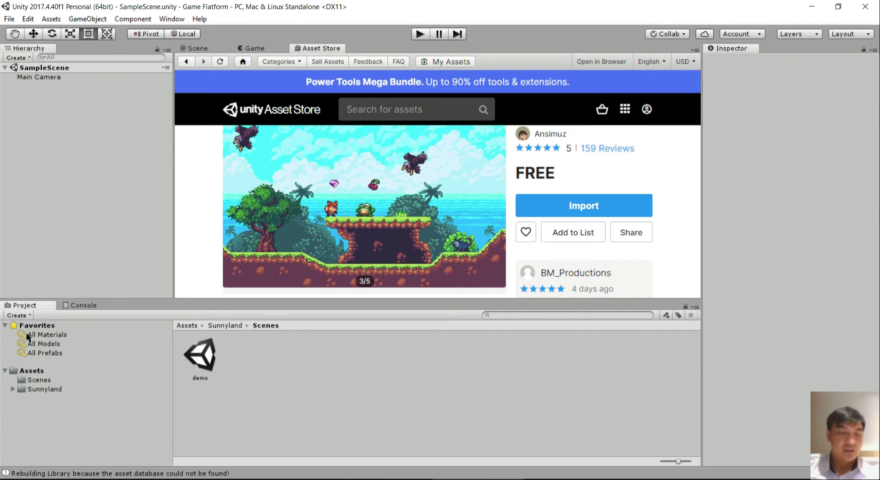
left_click(13, 389)
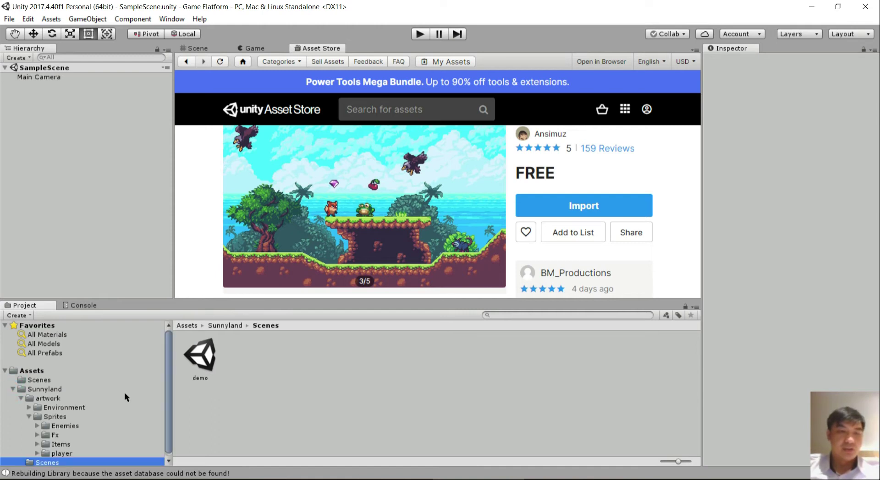
left_click(28, 415)
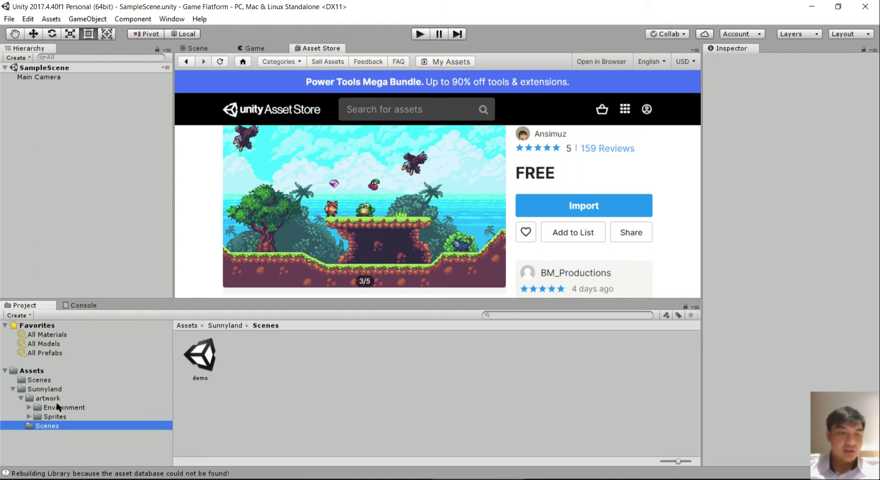
left_click(20, 397)
left_click(20, 397)
left_click(28, 417)
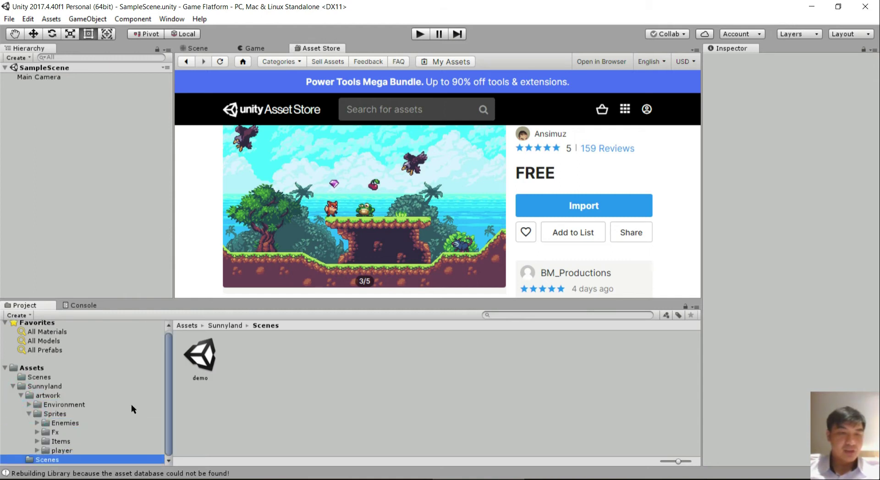
Step: Browse the Enemies, Fx, Items and player sprite folders, and open the player's run folder
left_click(59, 424)
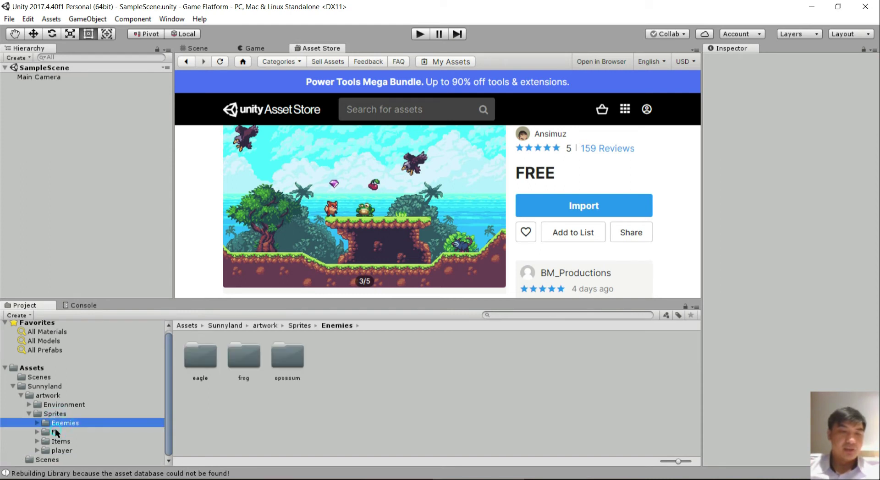
left_click(55, 432)
left_click(58, 442)
left_click(59, 451)
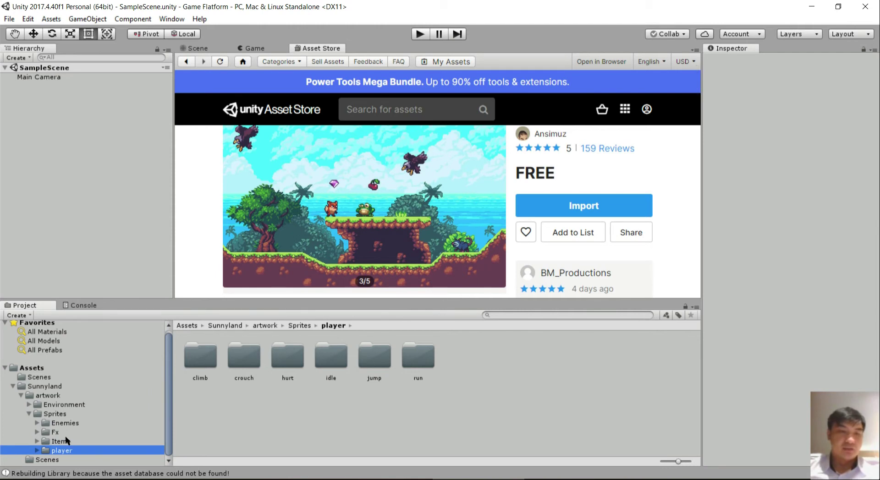
left_click(40, 451)
scroll(115, 425, "down", 3)
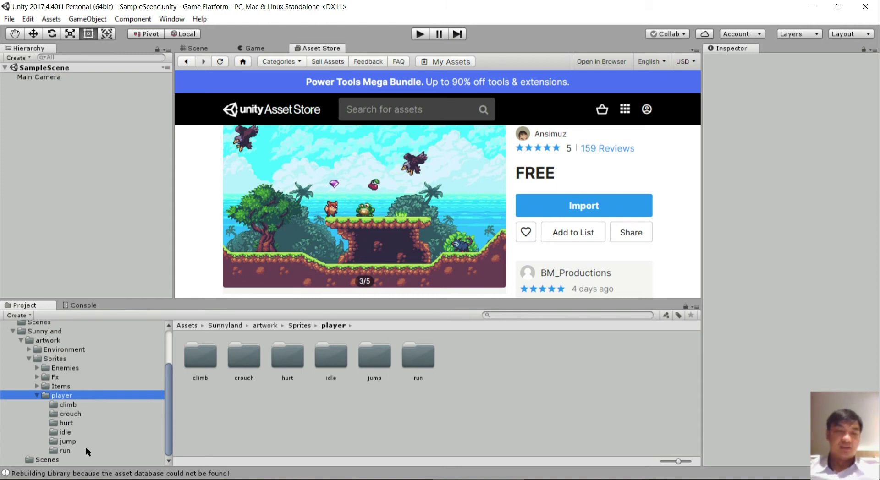
left_click(69, 451)
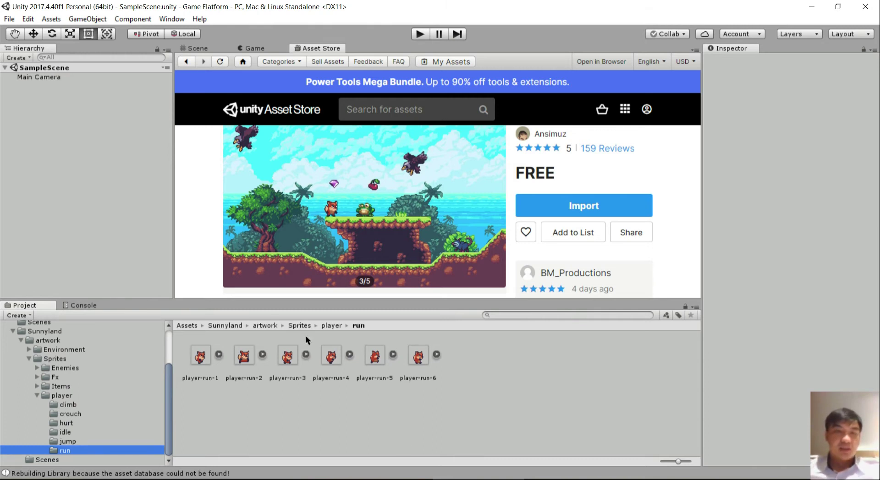
Step: Add the player-run-1 sprite to SampleScene as a game object and display the sprite's import settings
left_click(196, 48)
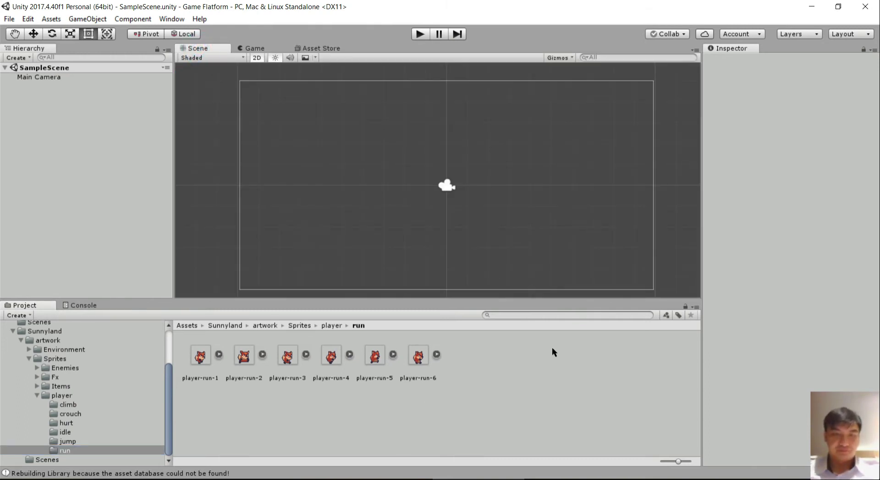
left_click_drag(200, 358, 37, 104)
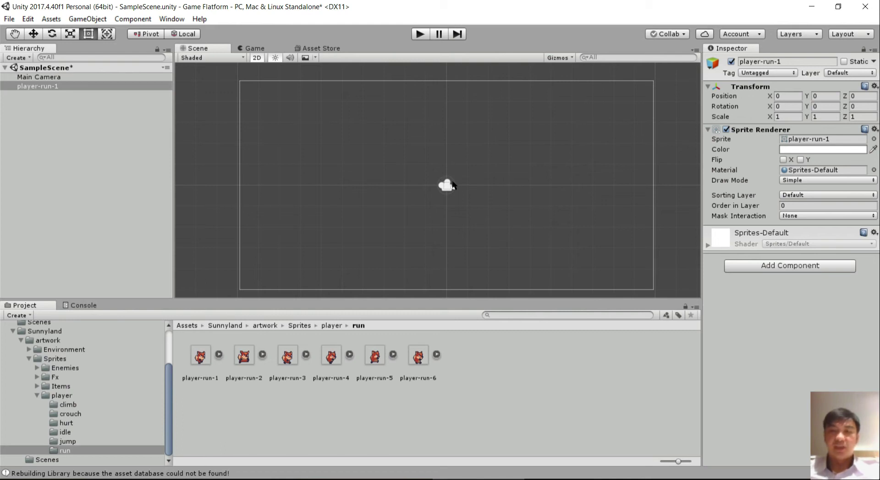
left_click(201, 357)
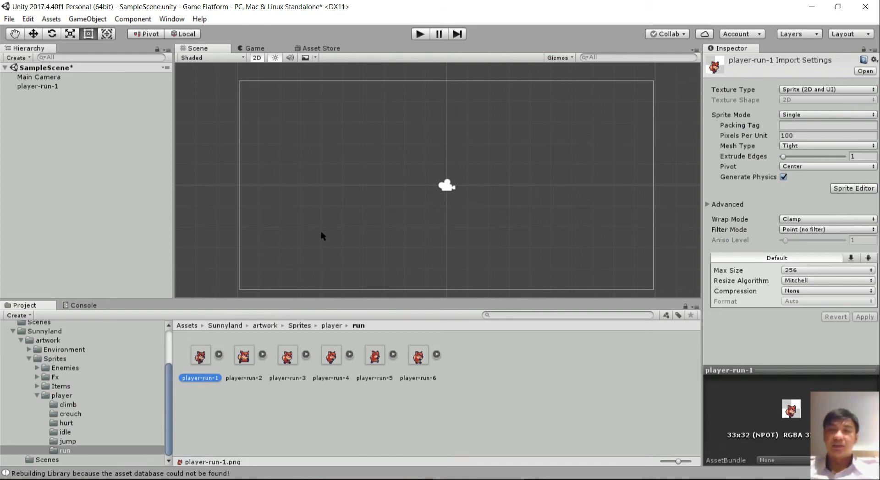
Step: Set the Main Camera's orthographic size to 1
left_click(33, 78)
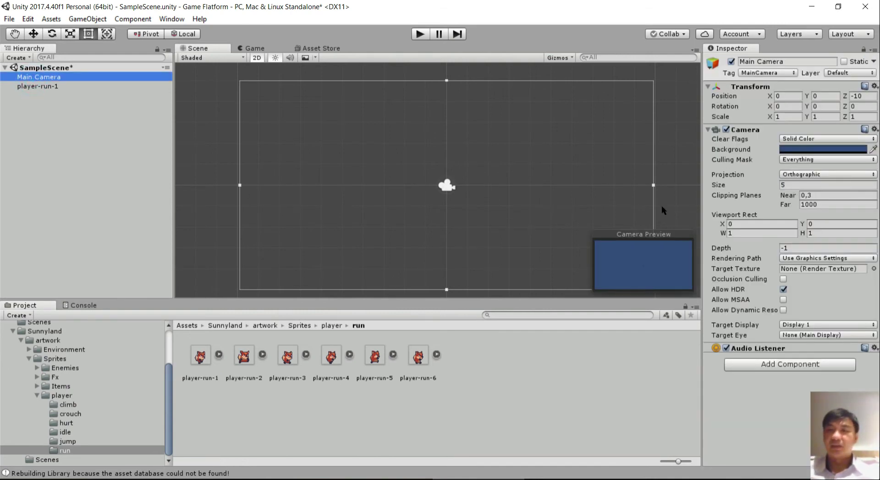
left_click(790, 185)
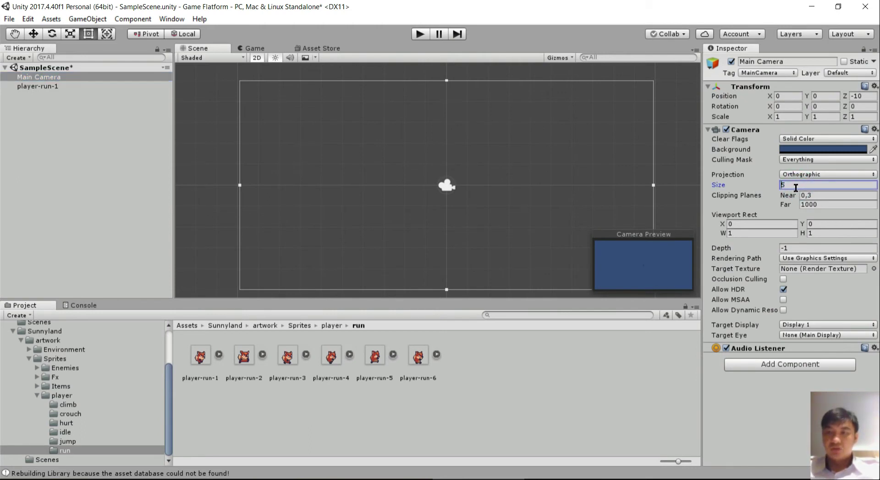
left_click(795, 185)
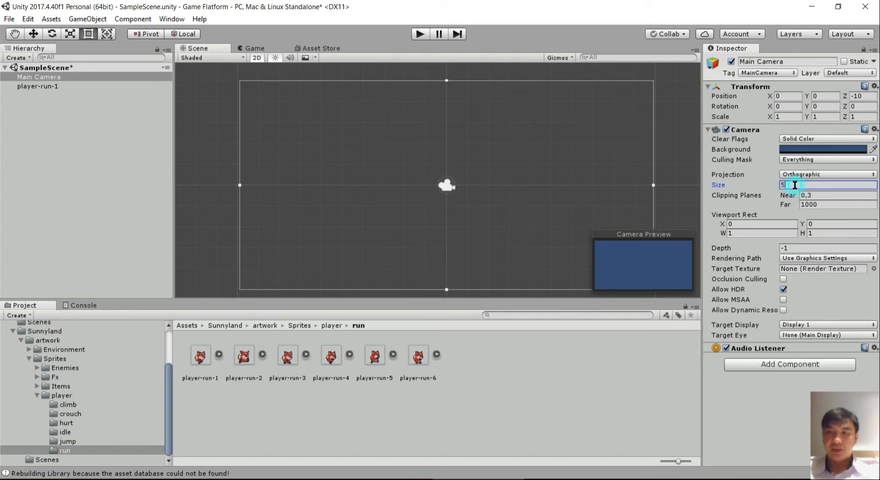
key("BackSpace")
type("1")
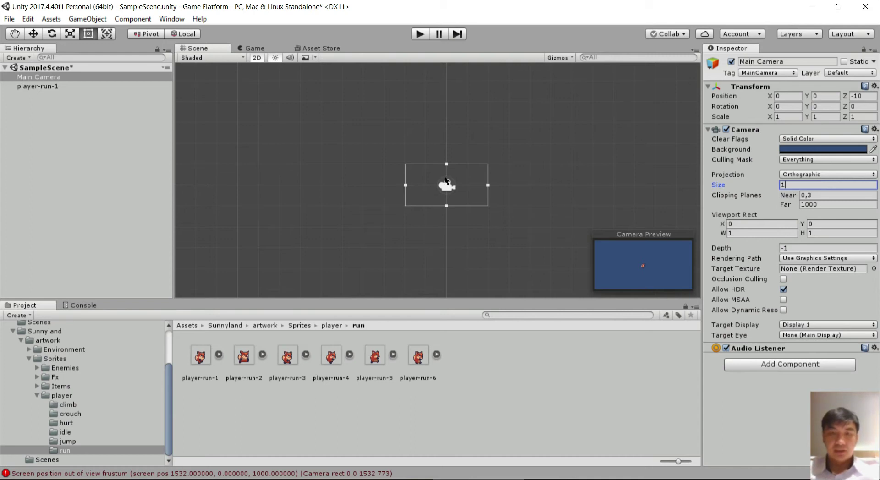
type("f")
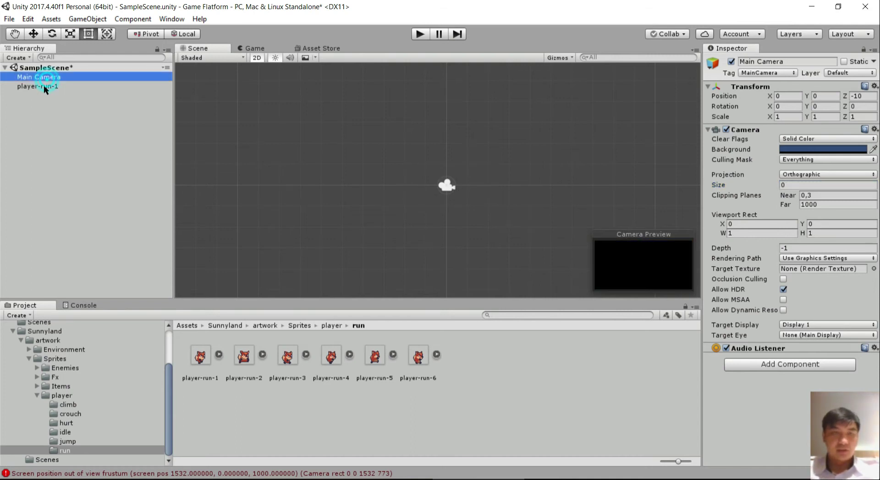
Step: Frame player-run-1 in the scene and examine its size against the Main Camera's view frame
left_click(43, 86)
key("f")
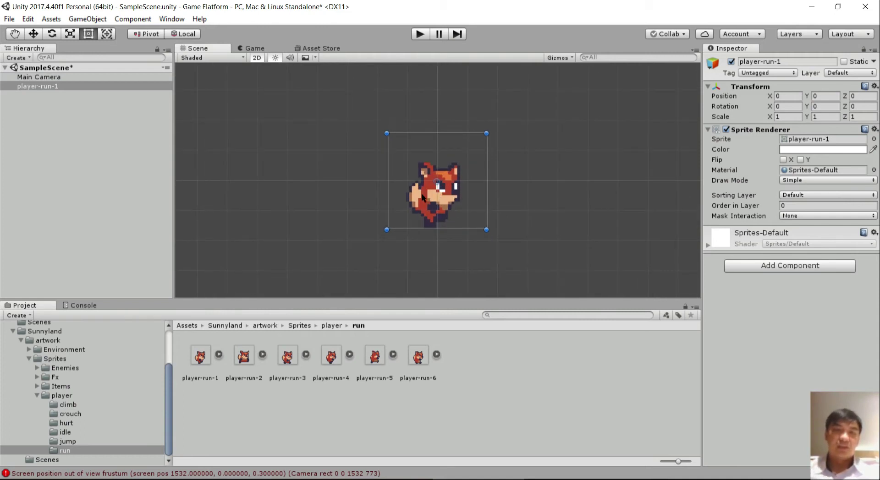
left_click(39, 86)
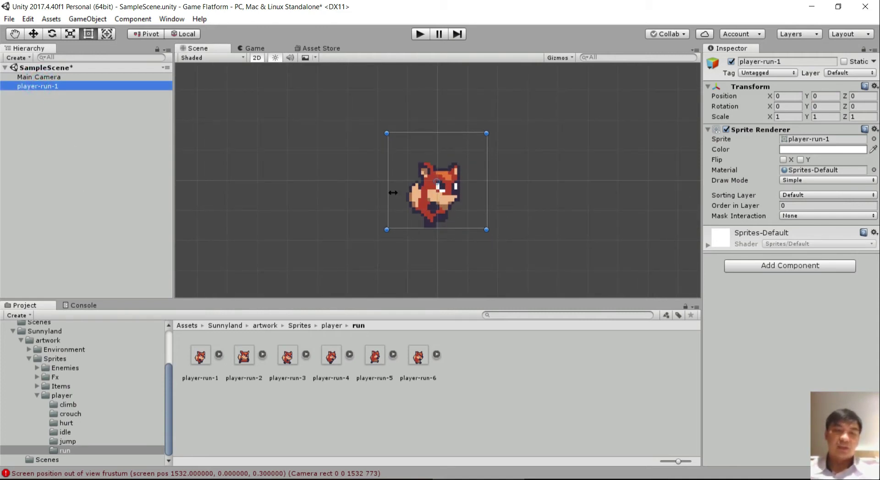
scroll(448, 198, "down", 3)
scroll(448, 198, "down", 4)
scroll(445, 195, "up", 5)
scroll(444, 195, "down", 2)
scroll(447, 201, "up", 3)
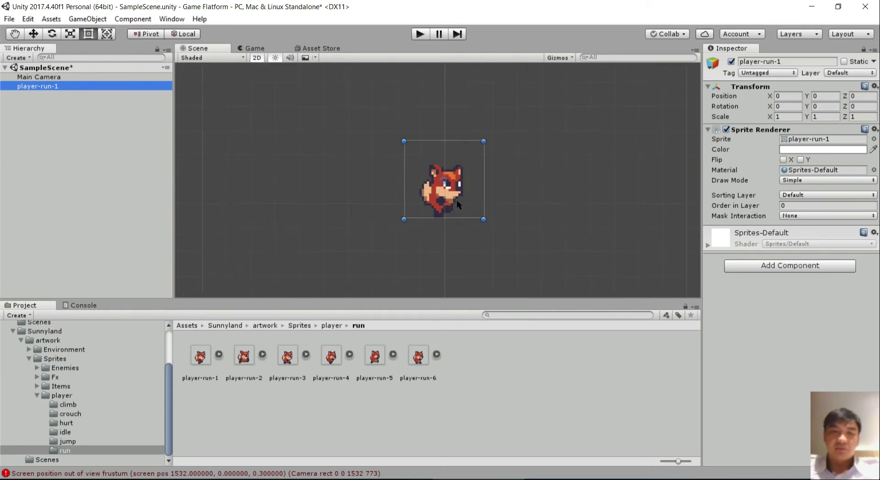
scroll(470, 198, "down", 2)
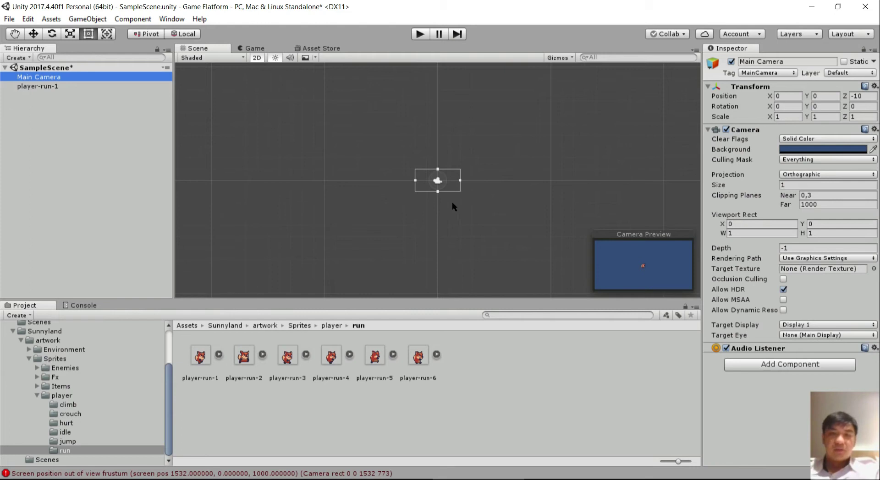
scroll(450, 179, "up", 5)
scroll(472, 178, "up", 8)
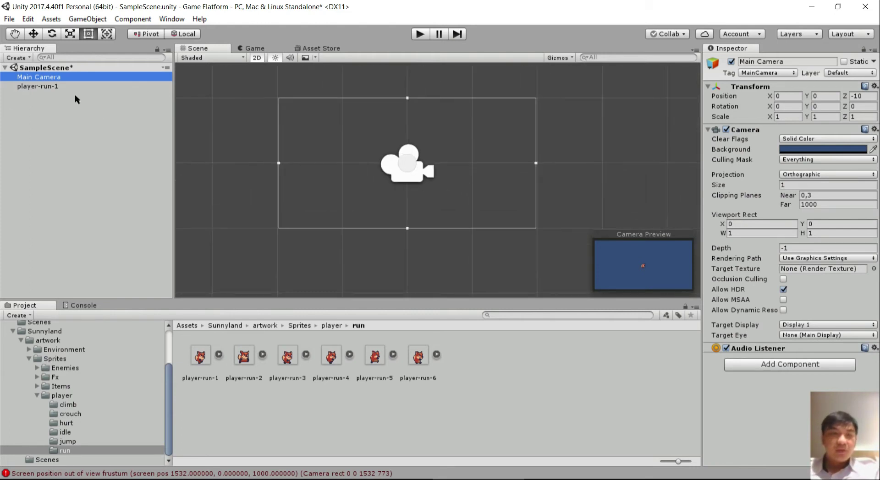
Step: Select player-run-1 in the scene and activate the Move tool for it
left_click(57, 87)
scroll(417, 169, "up", 3)
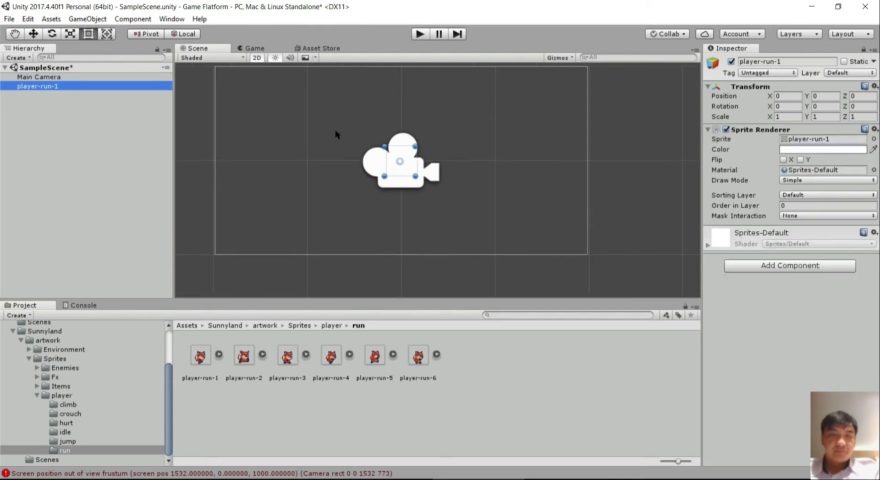
left_click(33, 33)
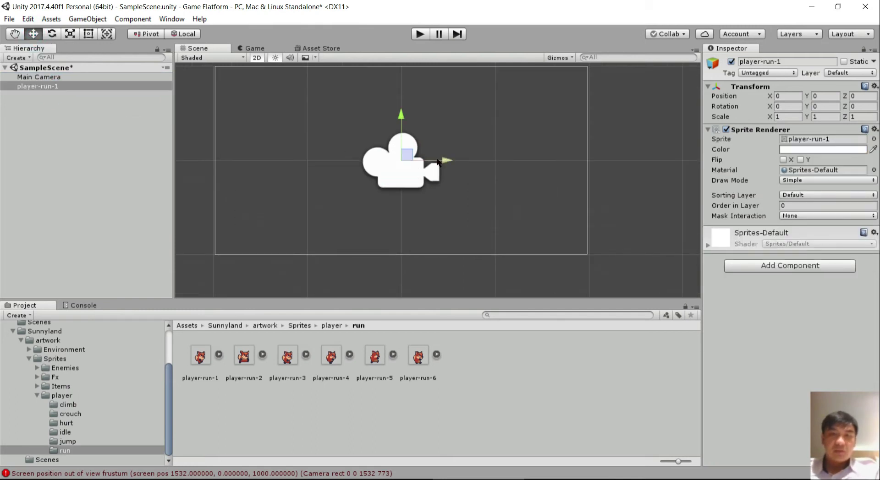
left_click_drag(444, 161, 280, 159)
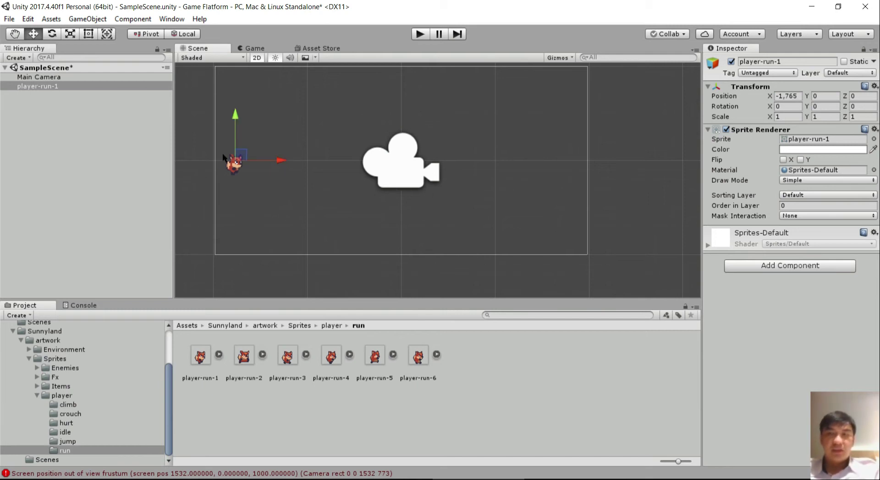
right_click(51, 88)
left_click(75, 120)
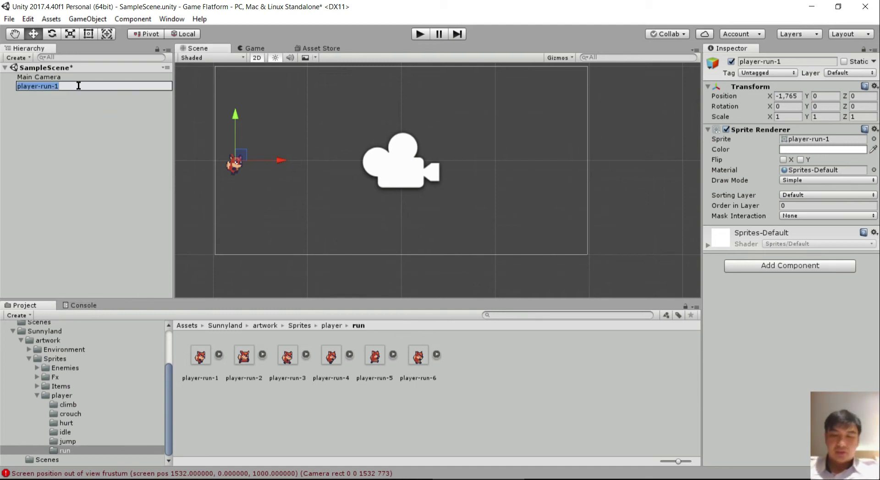
type("0")
key("ctrl+z")
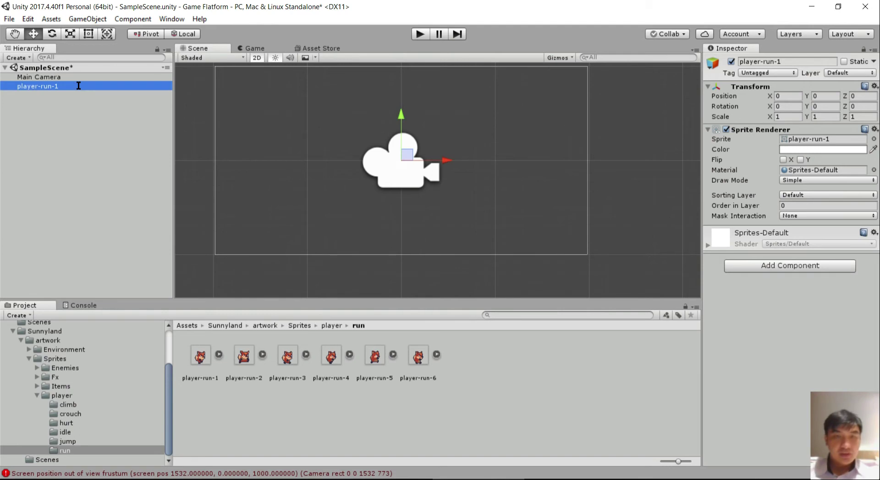
Step: Move player-run-1 along the X axis to about -1.84, near the camera frame's left edge, and rename it Player
left_click_drag(445, 162, 275, 161)
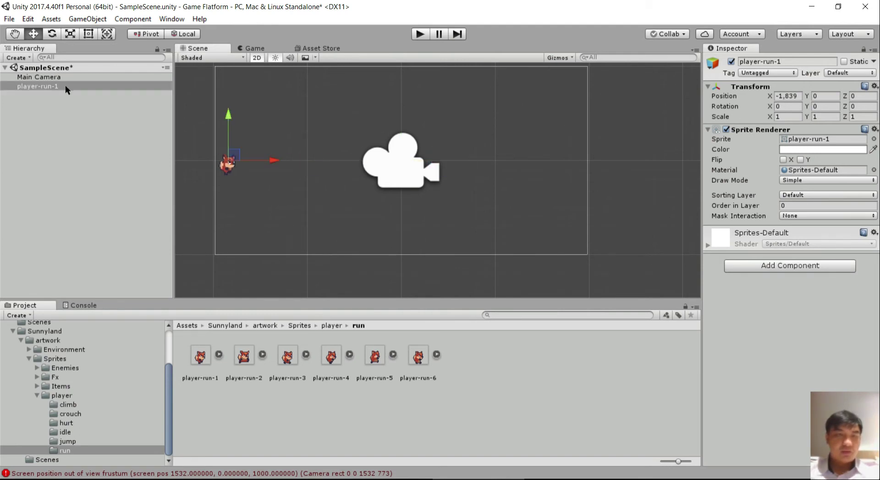
right_click(65, 87)
left_click(92, 123)
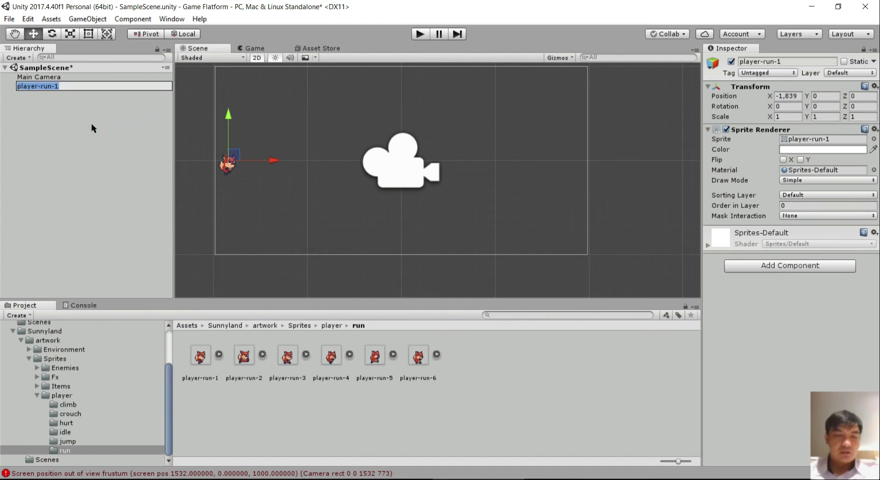
type("Player")
left_click(98, 123)
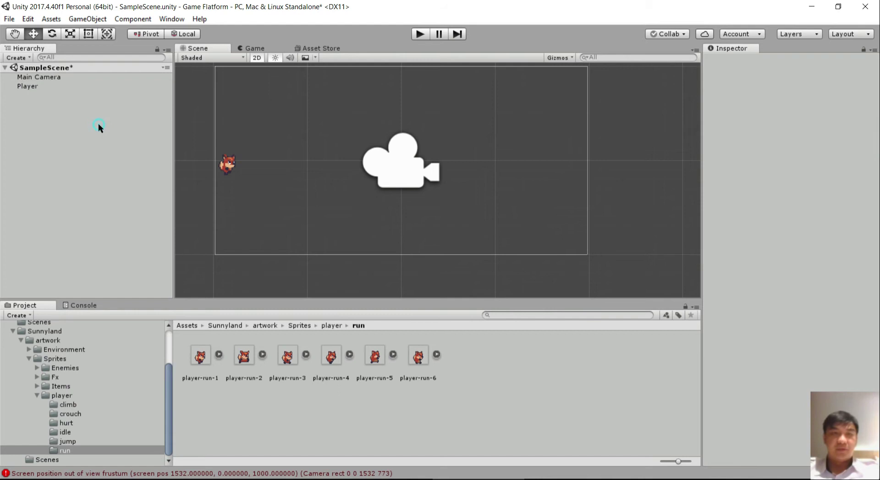
Step: Assign the Player tag to the Player object
left_click(25, 90)
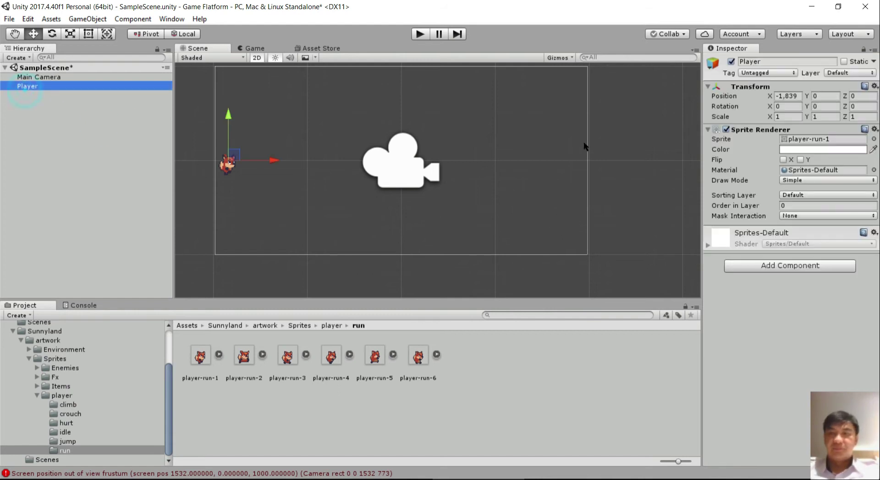
left_click(788, 71)
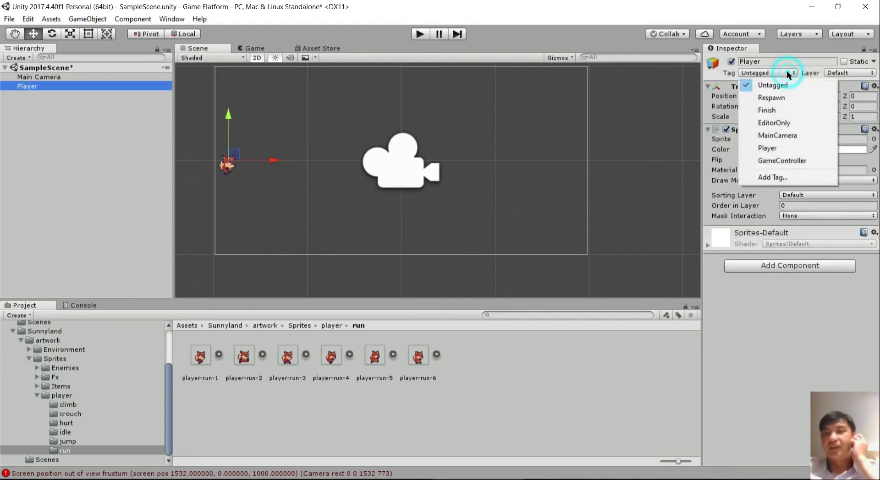
left_click(783, 149)
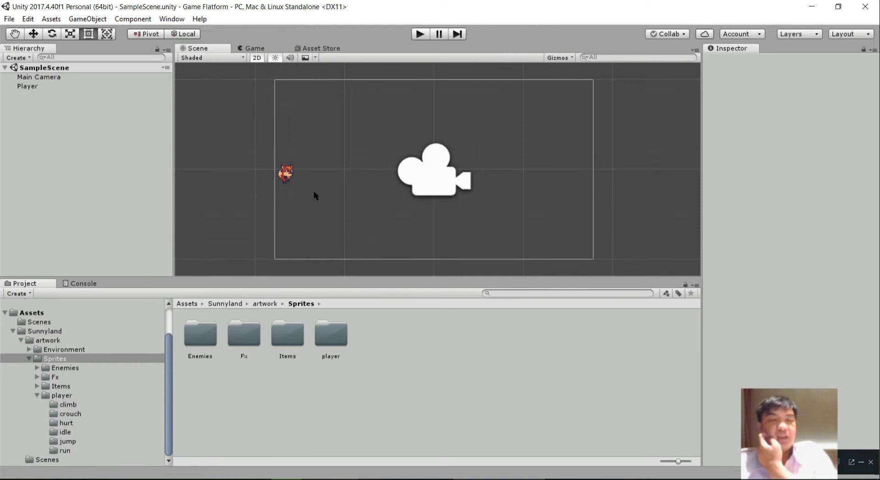
Step: Open the Animation window for the Player object and move it clear of the sprite in the scene
left_click(286, 177)
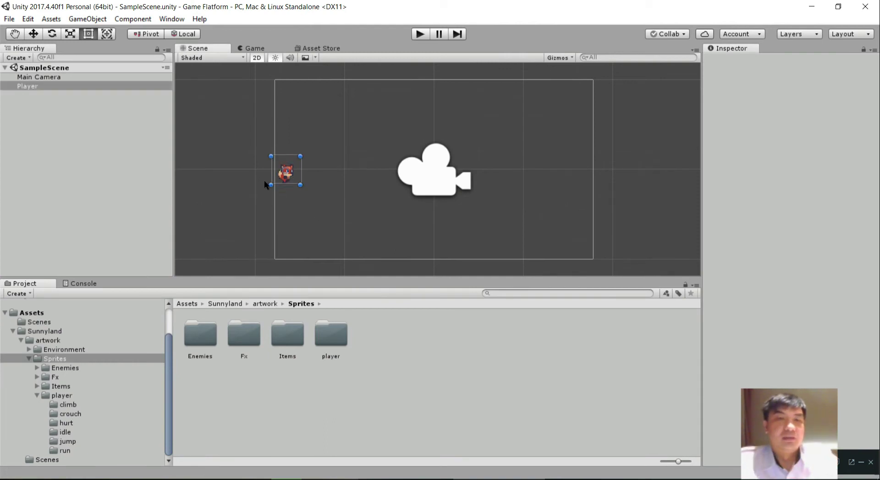
left_click(91, 87)
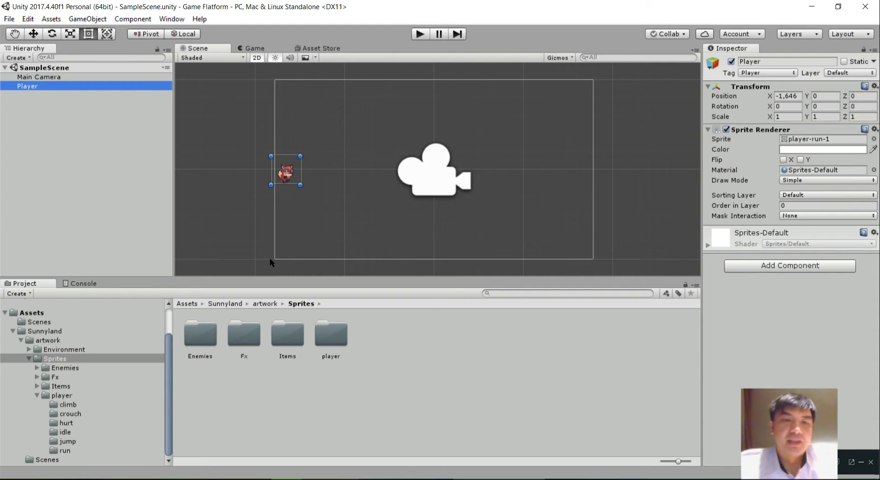
left_click(172, 18)
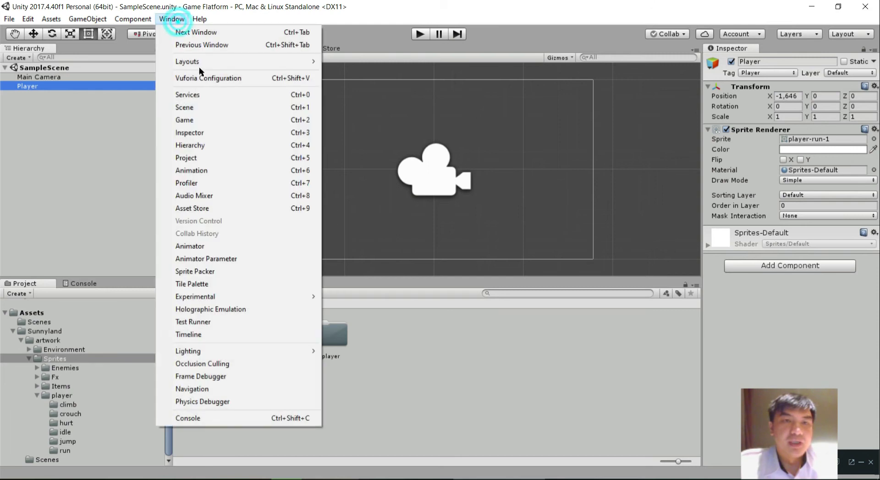
left_click(268, 169)
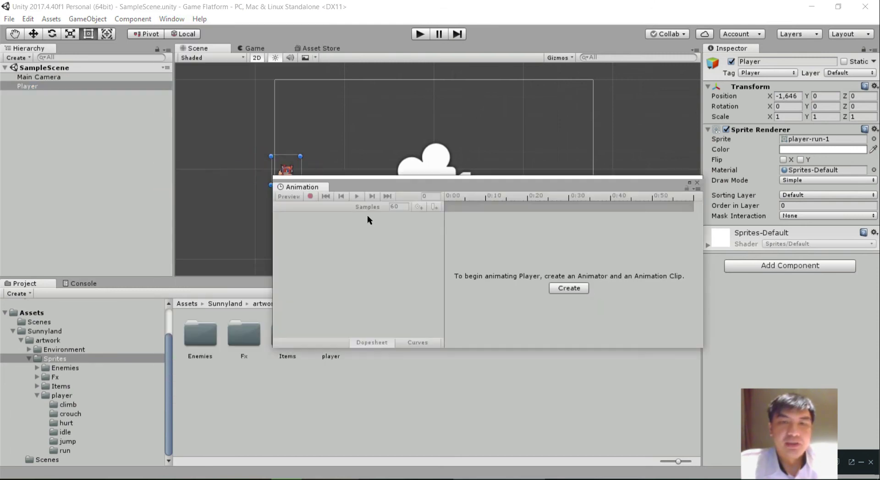
left_click_drag(406, 186, 447, 231)
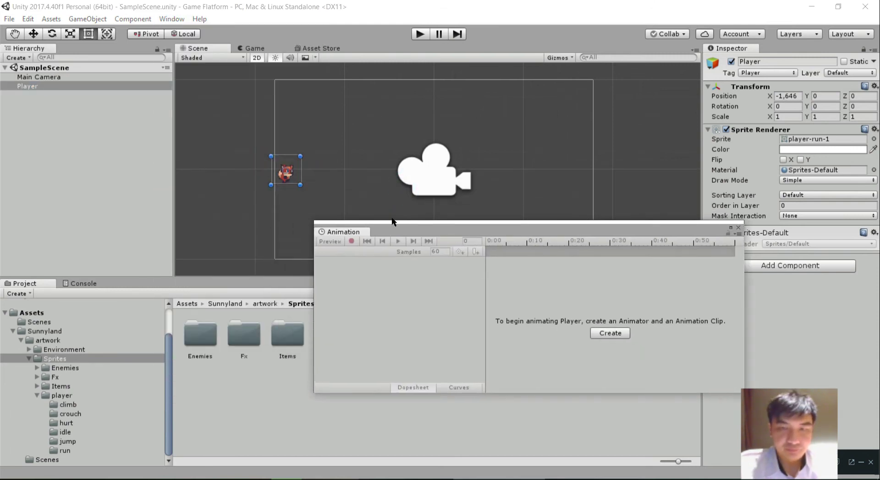
Step: Start a new animation clip for Player and create a folder named animasi inside Sprites for it
left_click(623, 335)
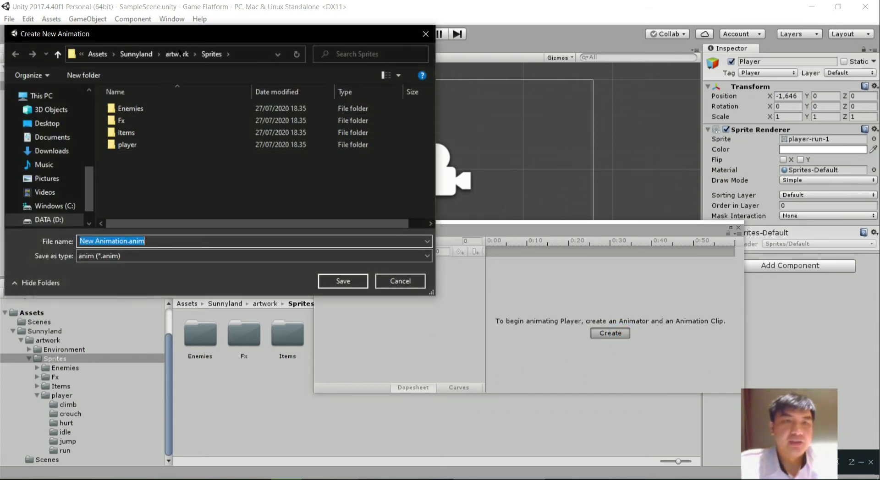
left_click(177, 55)
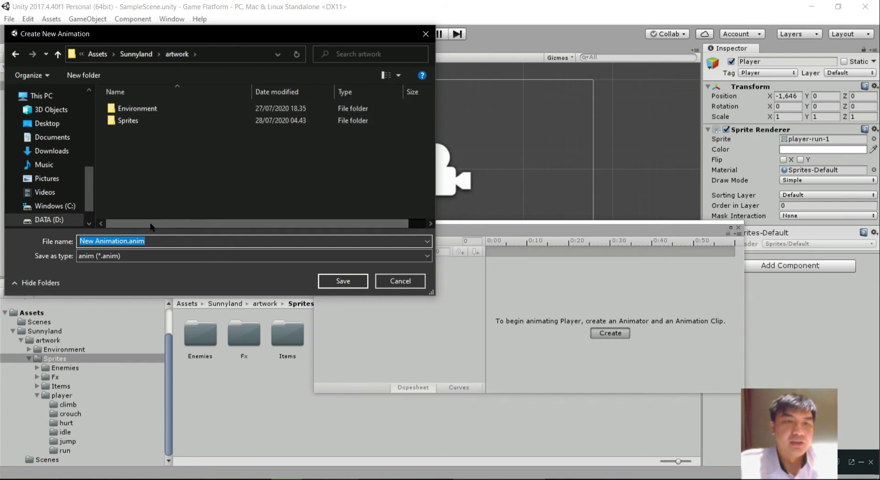
double_click(128, 122)
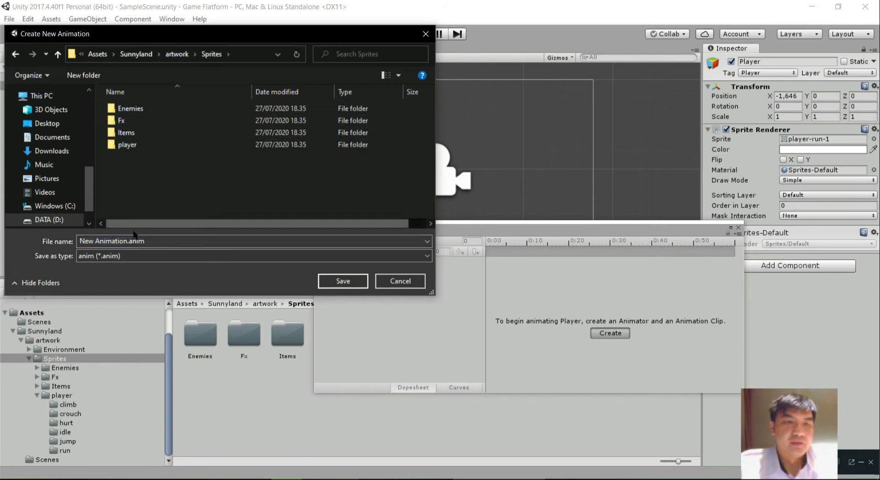
left_click(71, 76)
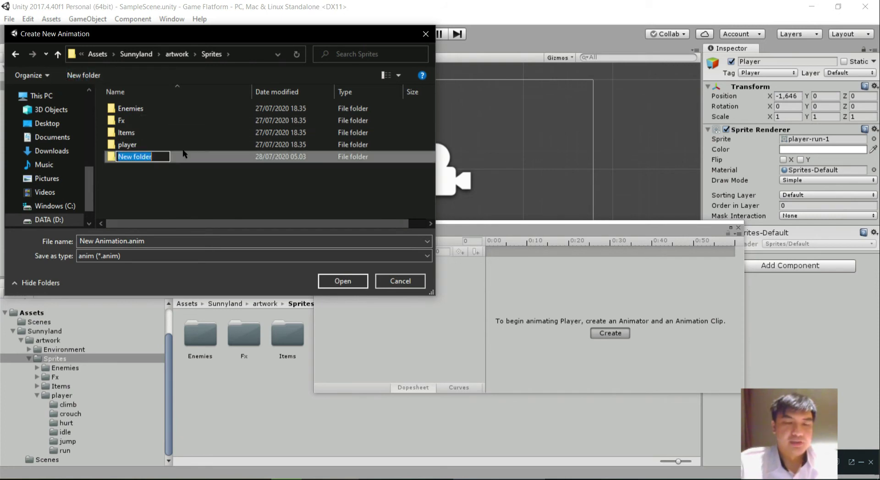
type("animasi")
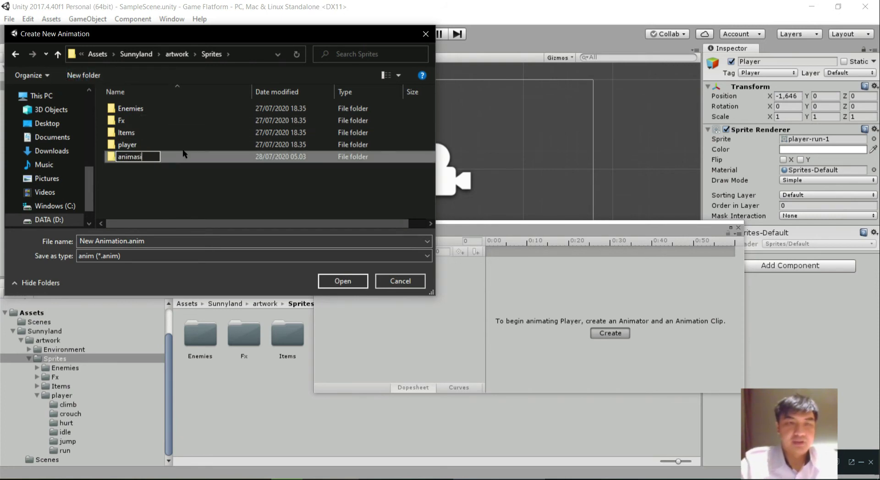
key("Return")
left_click(191, 183)
Step: Save the new animation clip as run in the animasi folder
left_click(125, 109)
double_click(125, 109)
left_click(154, 243)
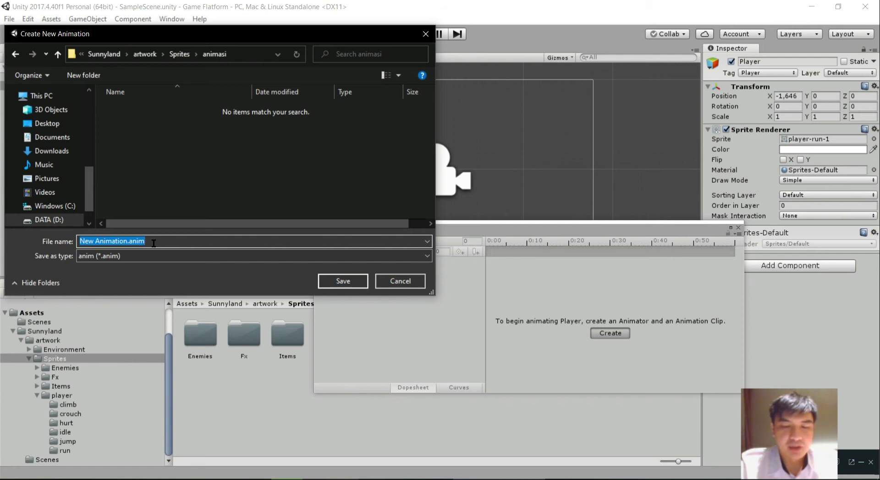
type("run")
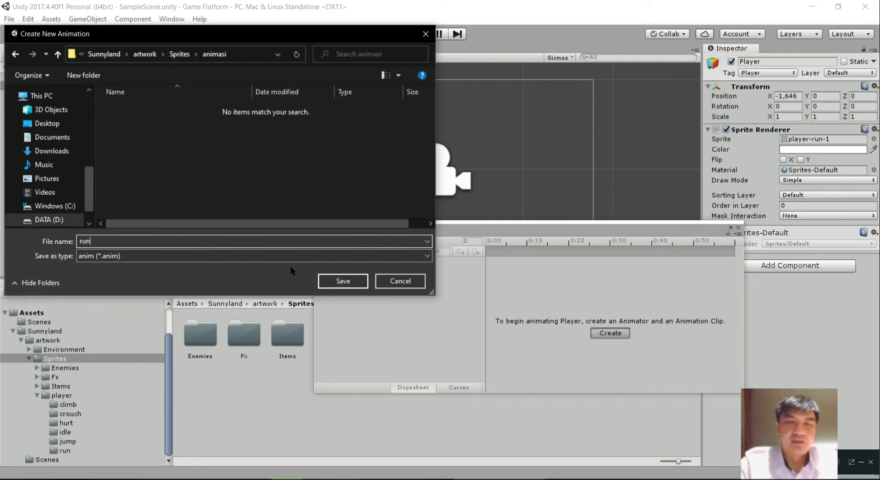
left_click(340, 281)
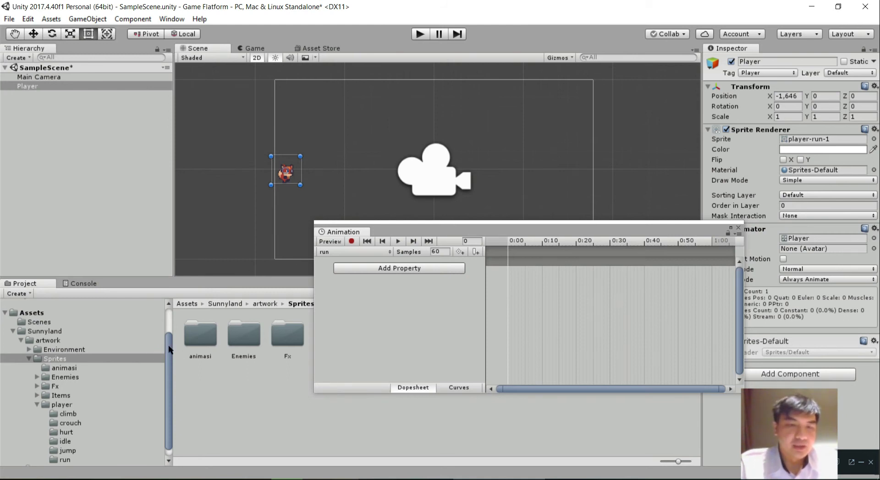
Step: Open the player's run sprite folder in the project assets
left_click(158, 358)
scroll(160, 352, "down", 1)
left_click(64, 451)
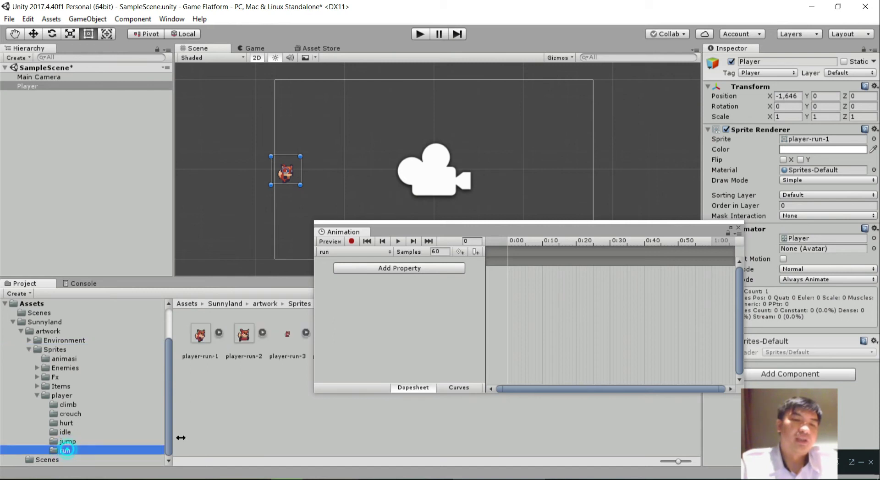
Step: Move the Animation window clear of the project assets and add sprites player-run-1 through player-run-6 as keyframes of the run clip
left_click_drag(452, 238, 458, 143)
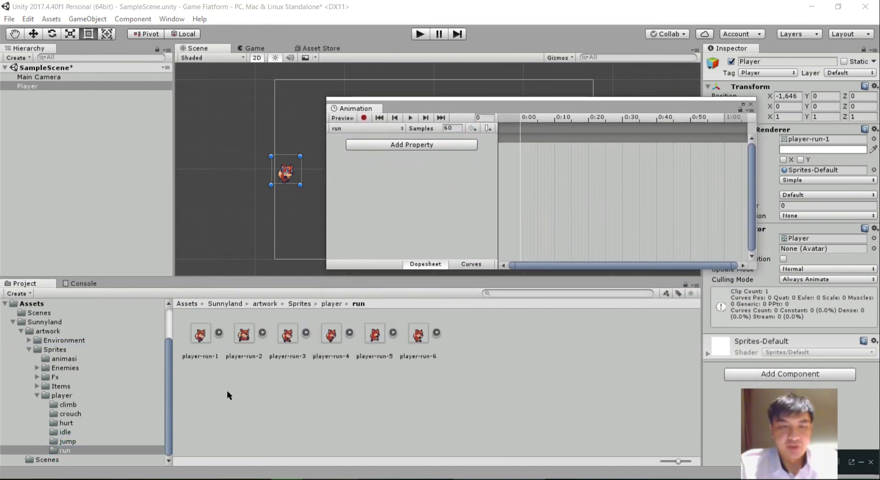
left_click(204, 377)
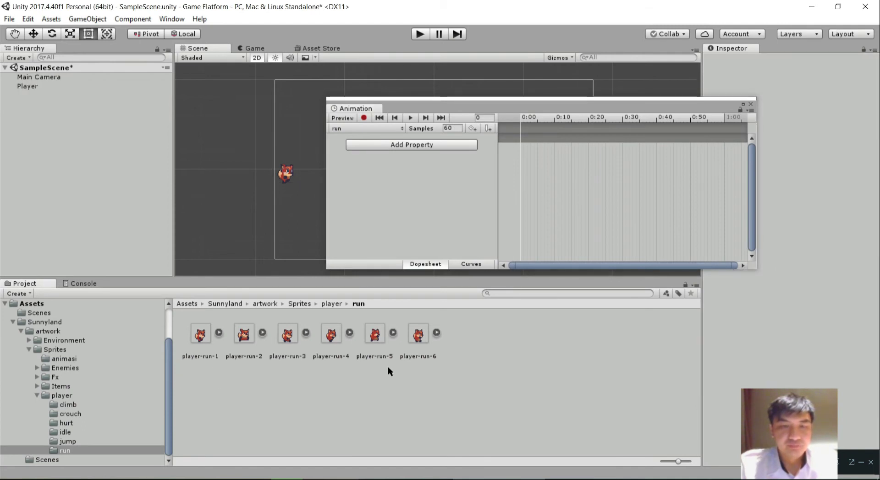
left_click(201, 337)
left_click(418, 345, "shift")
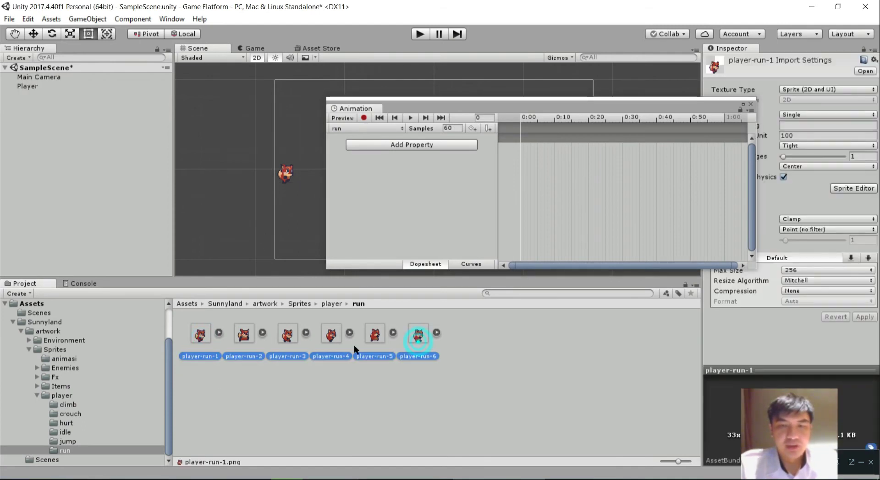
left_click_drag(200, 337, 521, 151)
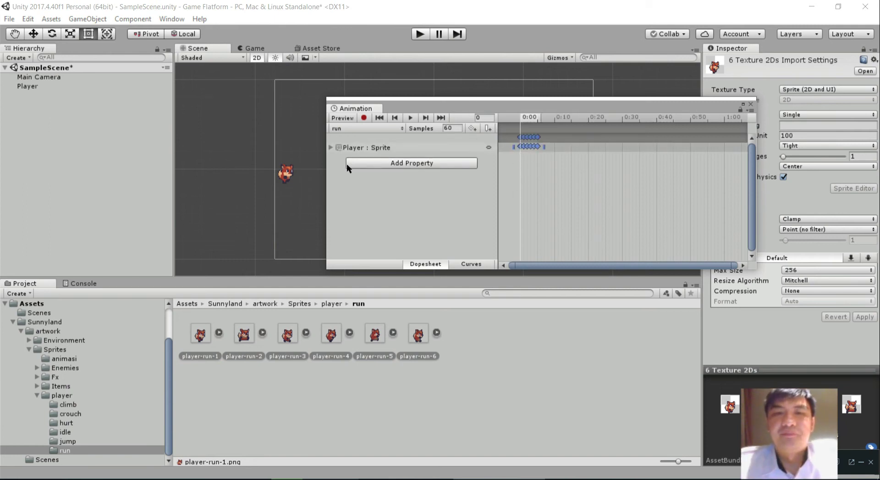
Step: Preview the run animation on the player and set its sample rate to 12
left_click(411, 118)
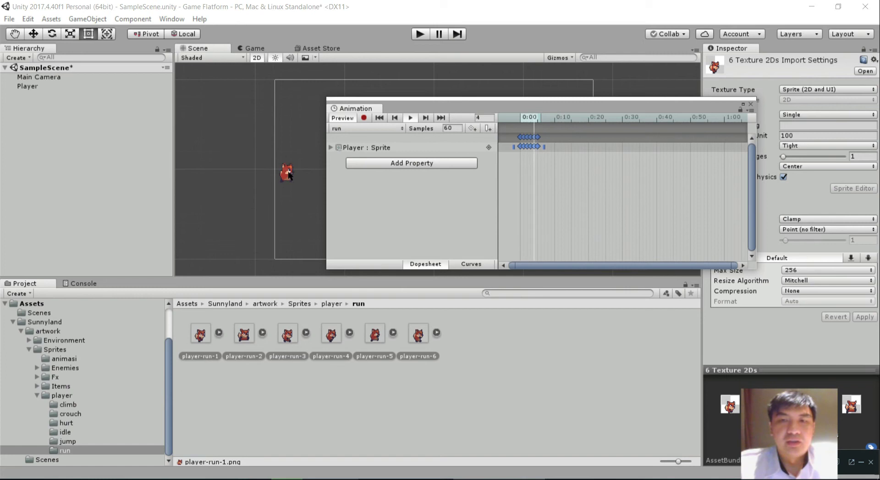
left_click(453, 129)
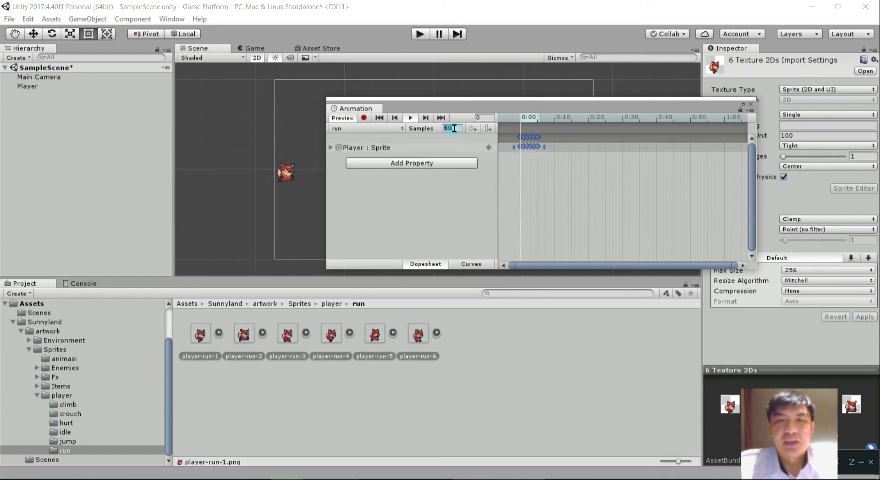
type("12")
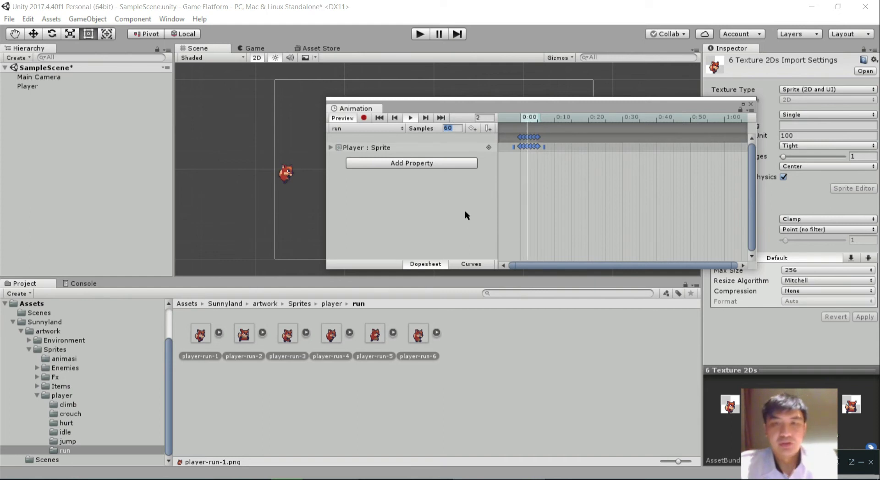
left_click(469, 148)
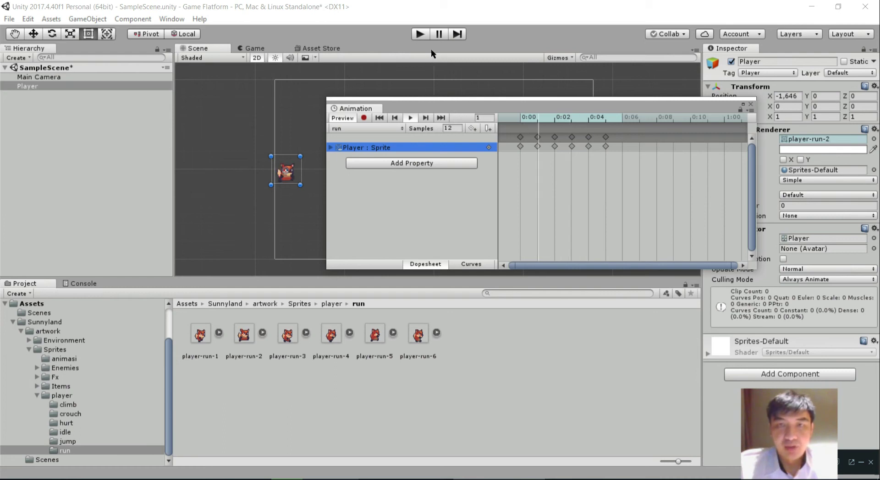
left_click(412, 105)
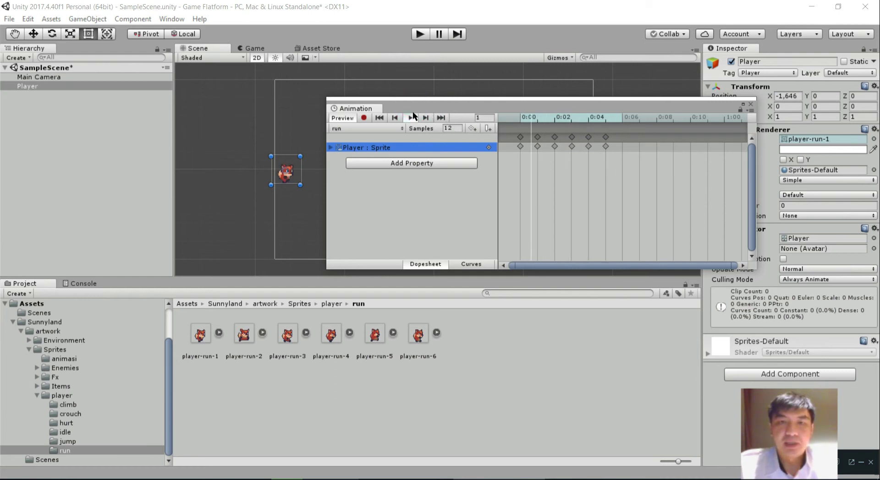
left_click(409, 117)
Step: Create a new clip named jump in the animasi folder and key it at 0:00 with the first sprite from the player's jump folder
left_click(397, 130)
left_click(391, 157)
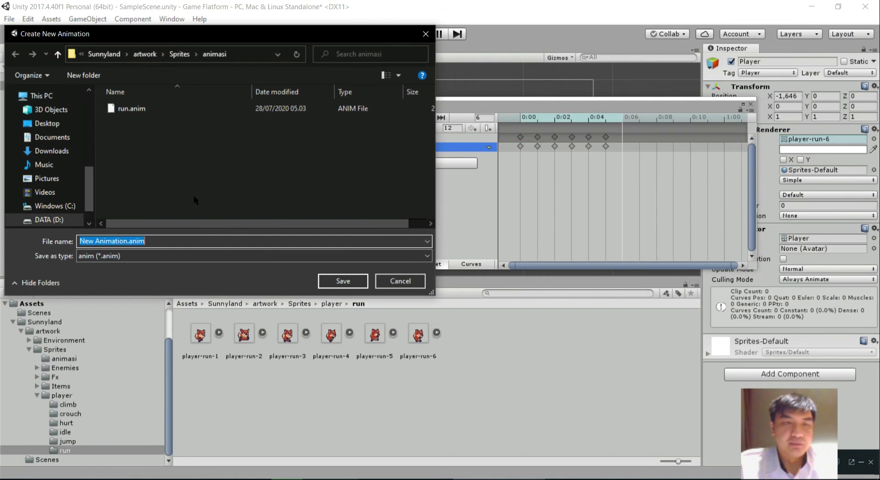
type("jump")
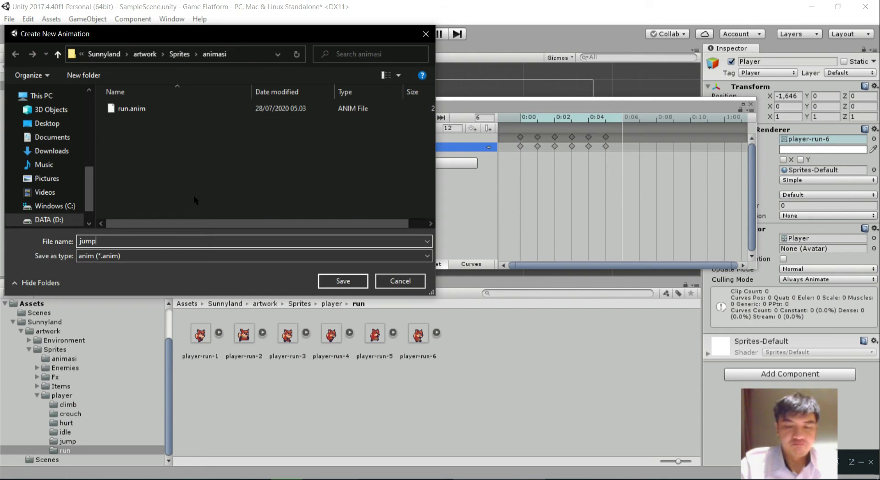
left_click(344, 282)
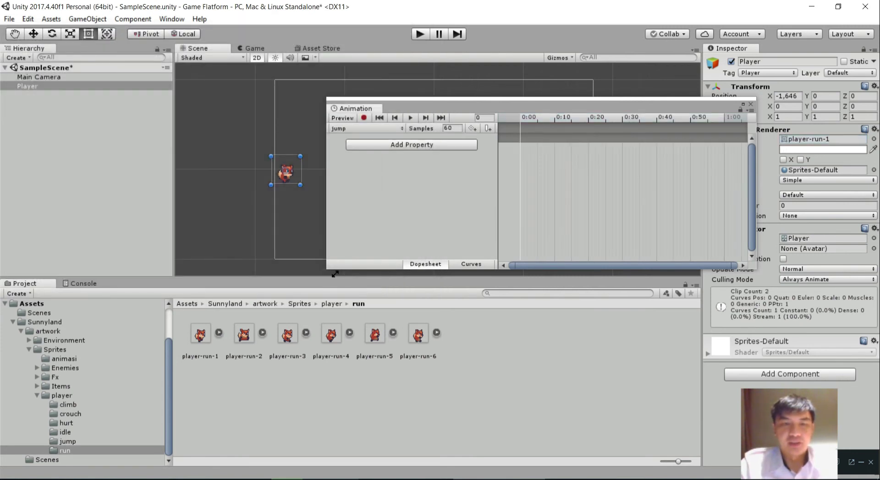
left_click(67, 441)
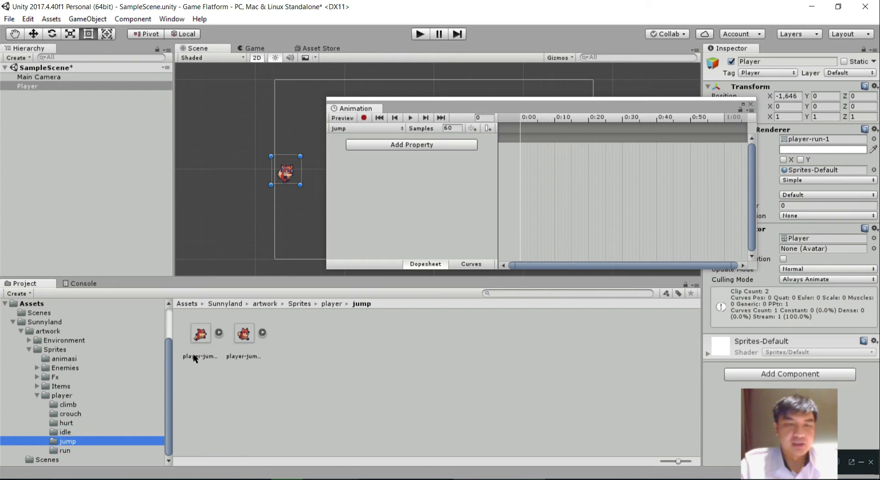
left_click_drag(204, 338, 530, 182)
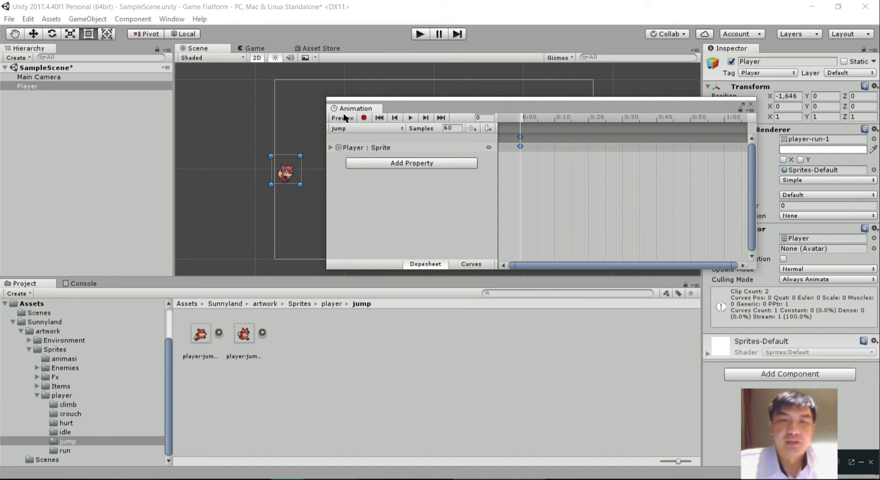
Step: Create a new clip named down in the animasi folder and key it at 0:00 with the second player jump sprite
left_click(382, 128)
left_click(375, 167)
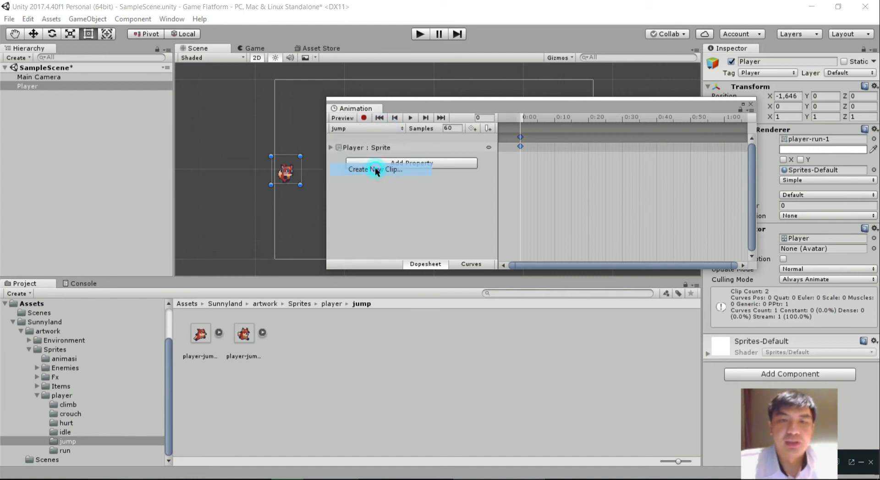
type("down")
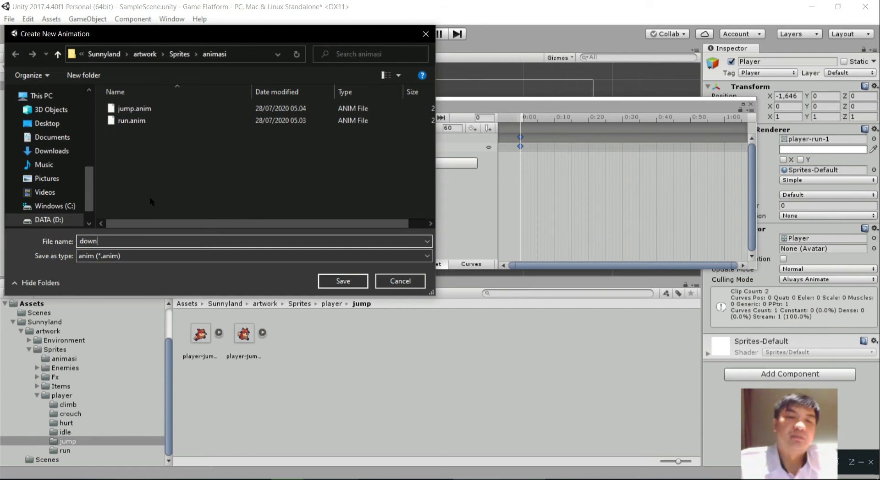
left_click(335, 285)
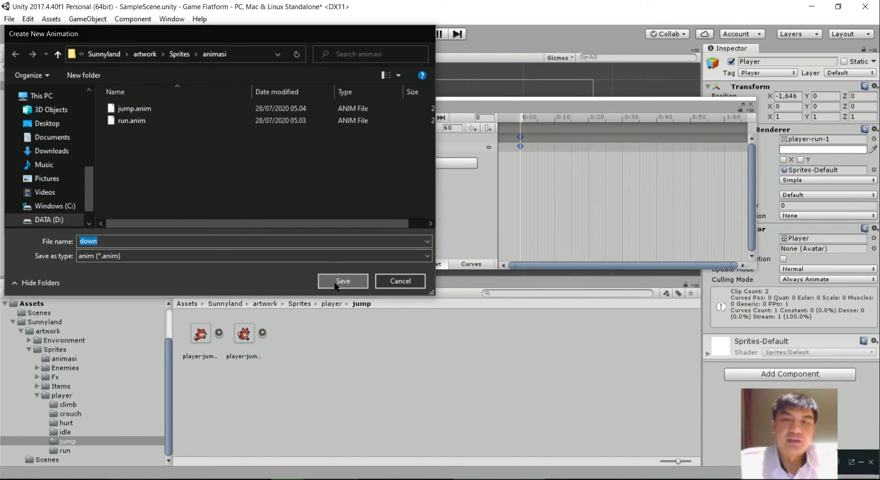
left_click_drag(243, 334, 510, 148)
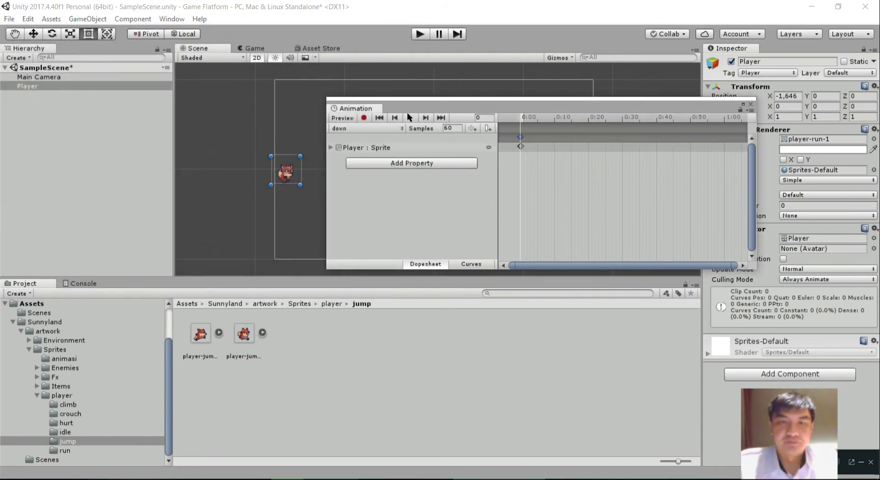
left_click(206, 337)
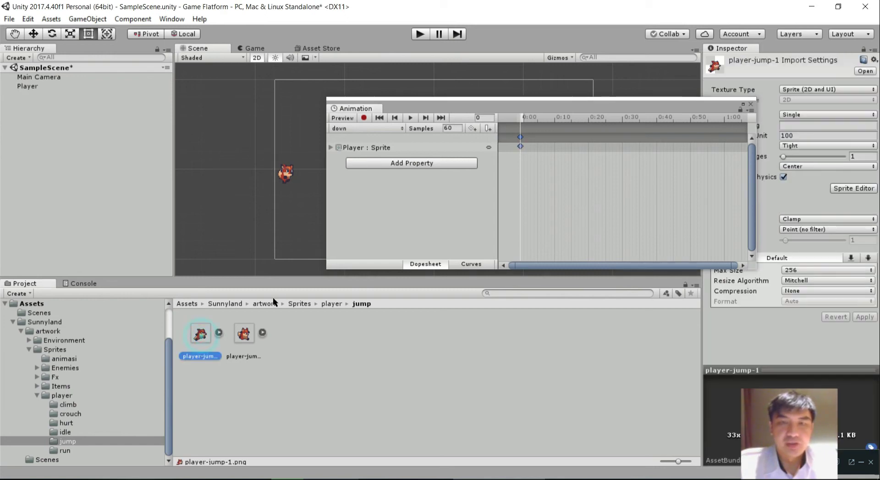
Step: Set the sample rate of both the down and jump clips to 12
left_click(447, 129)
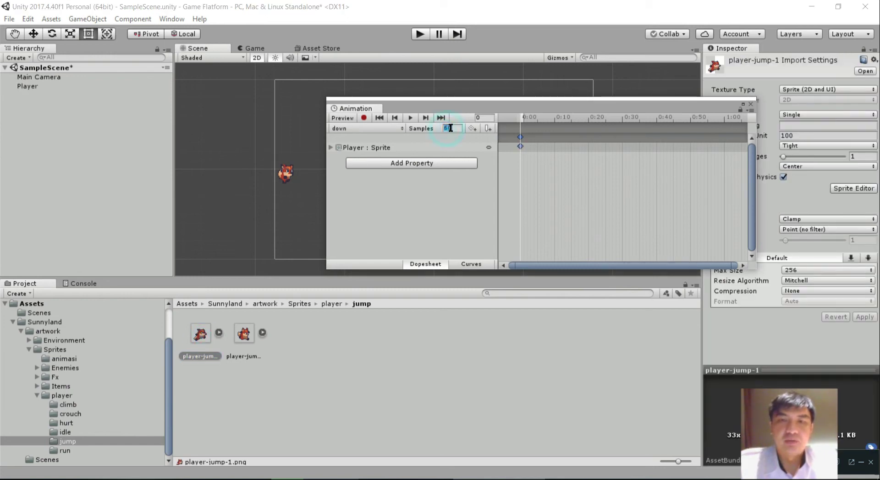
type("12")
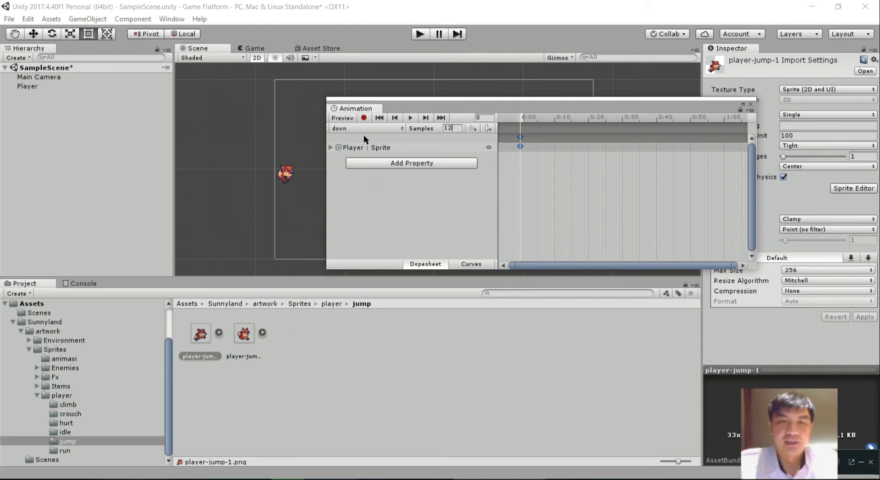
left_click(376, 128)
left_click(369, 150)
left_click(452, 129)
type("12")
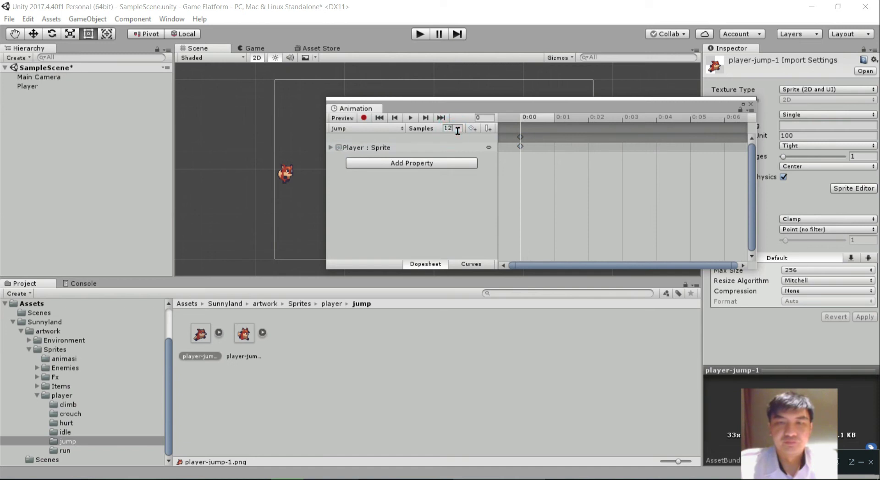
left_click(448, 208)
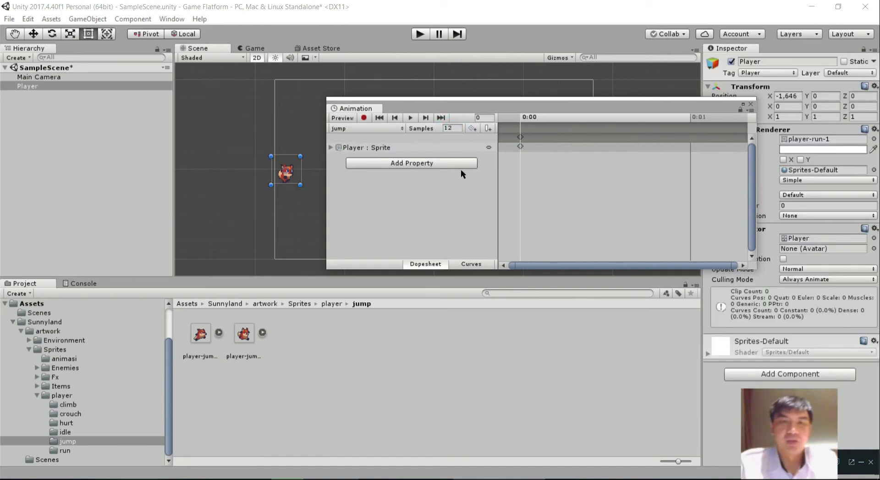
Step: Open the animasi folder and examine the run, jump and down clips and the Player animator controller
left_click_drag(494, 110, 507, 164)
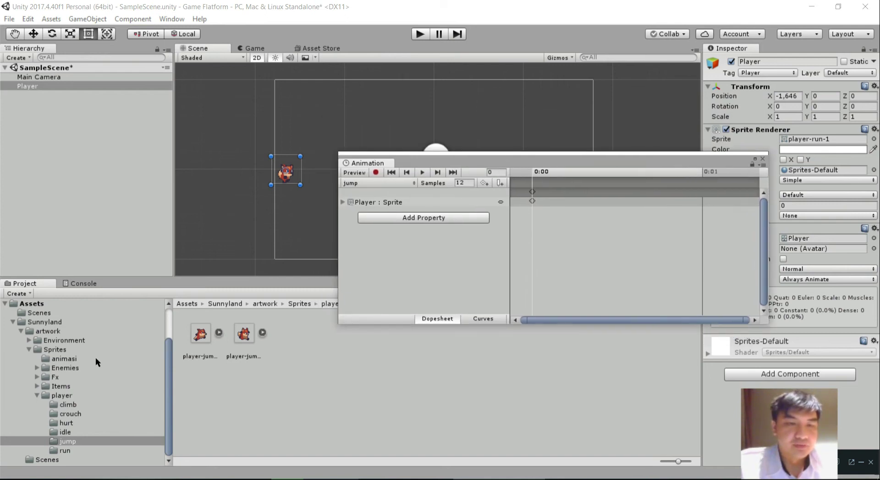
left_click(72, 360)
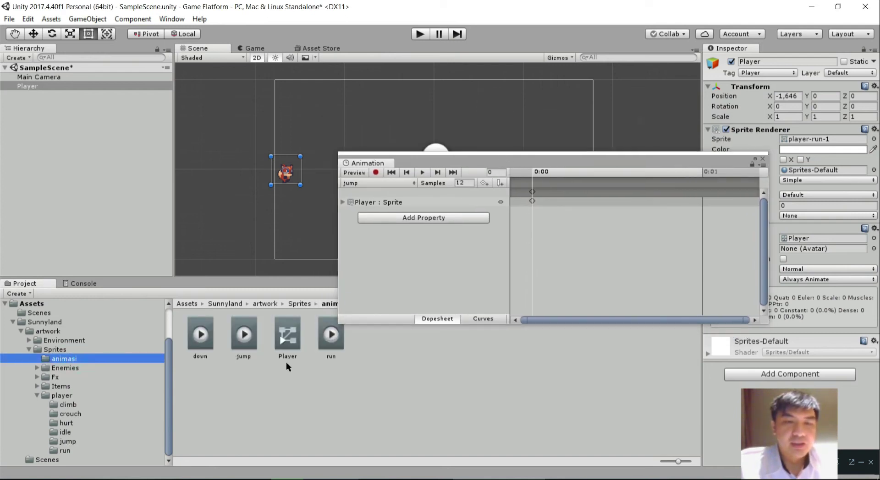
left_click_drag(431, 162, 432, 133)
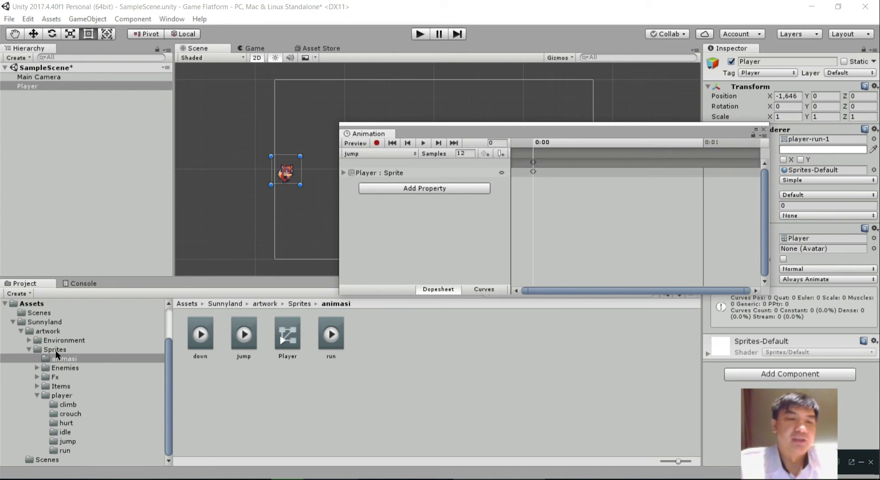
left_click(332, 349)
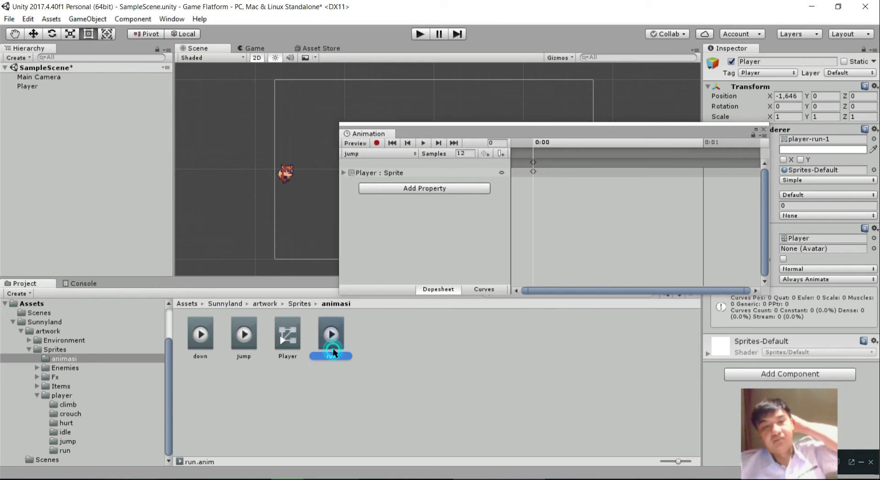
left_click(236, 350)
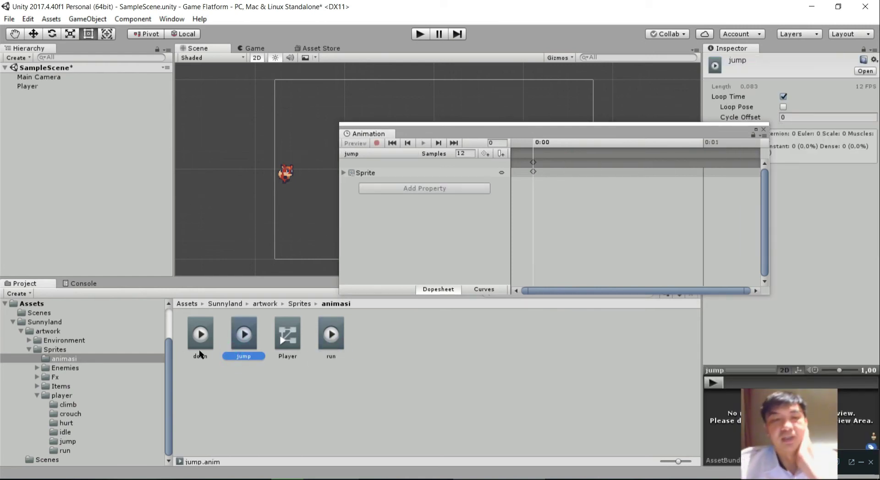
left_click(206, 350)
left_click(285, 351)
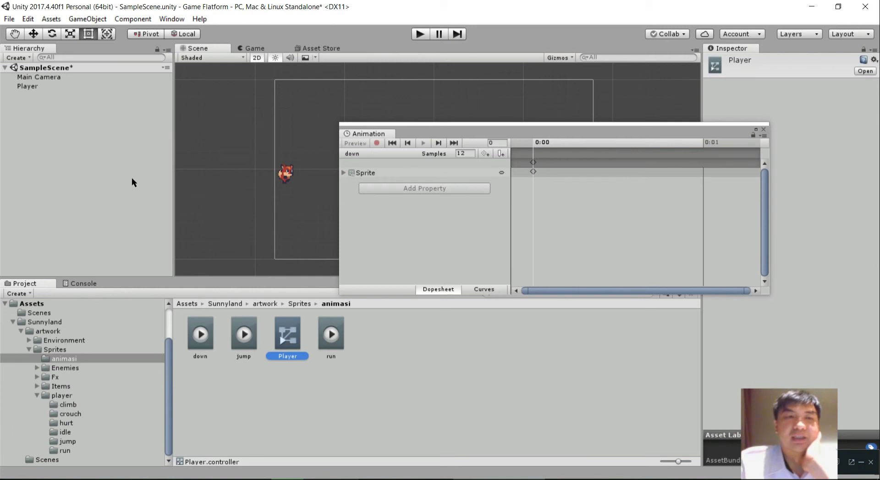
Step: Select the Player object, move the Animation window aside to show its Animator component, and close the Animation window
left_click(35, 87)
left_click_drag(528, 131, 402, 112)
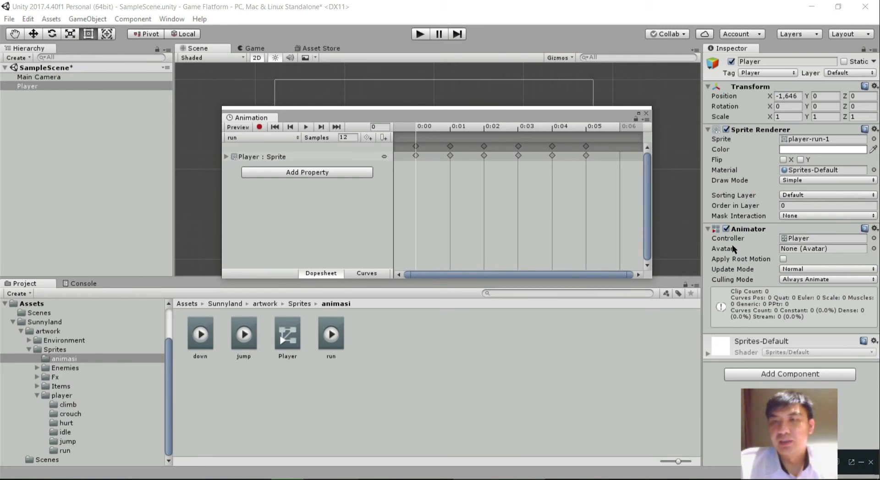
left_click_drag(487, 119, 584, 112)
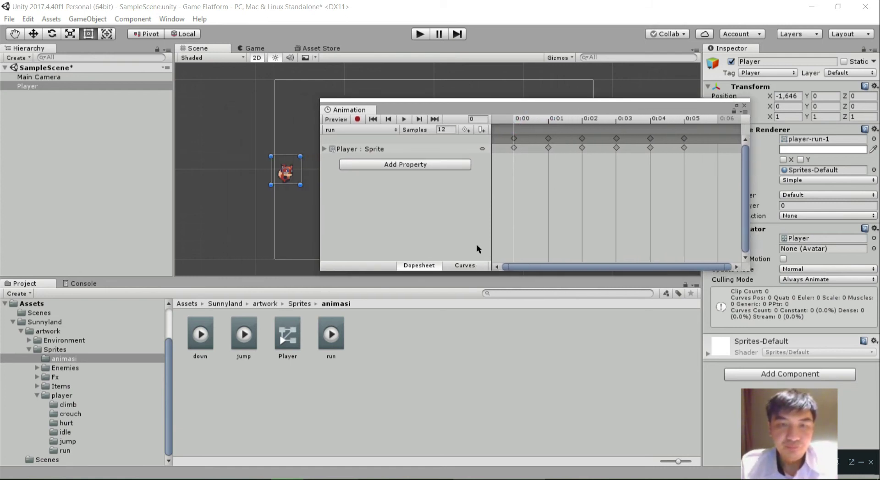
left_click_drag(503, 103, 493, 134)
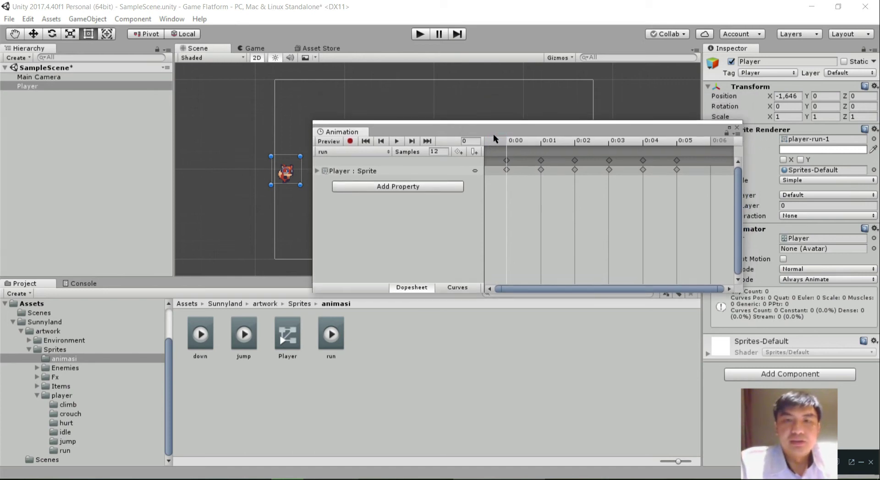
left_click(738, 127)
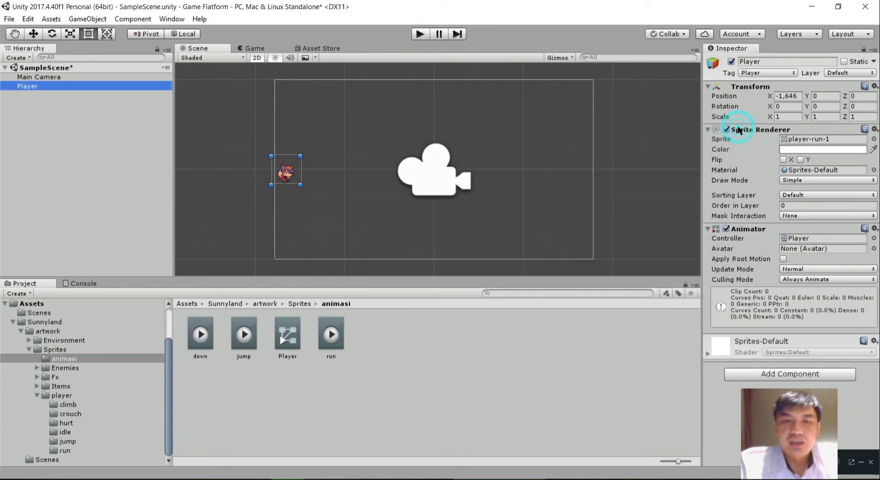
Step: Compare the properties of the run, jump and down animation clips in the animasi folder
left_click(331, 336)
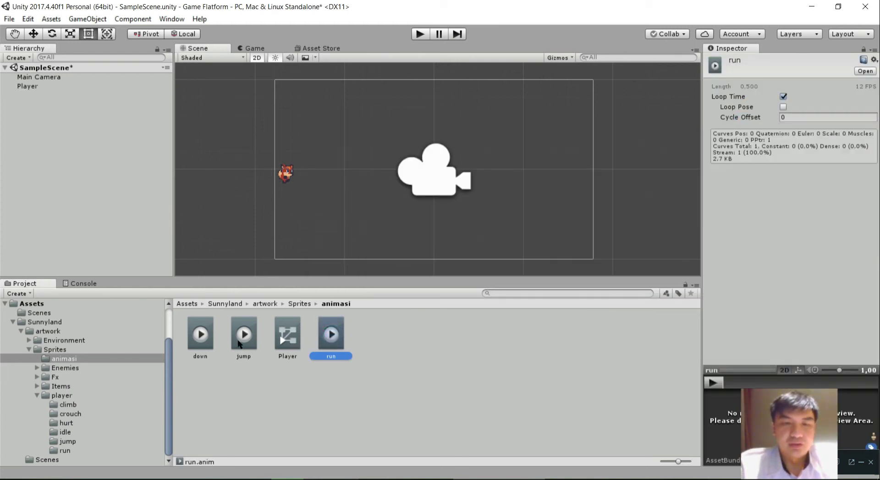
left_click(239, 343)
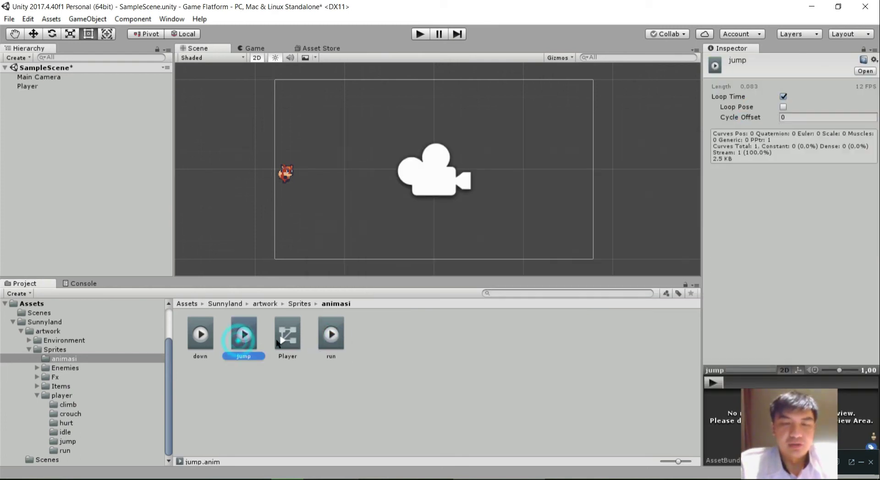
left_click(328, 344)
left_click(243, 339)
left_click(208, 342)
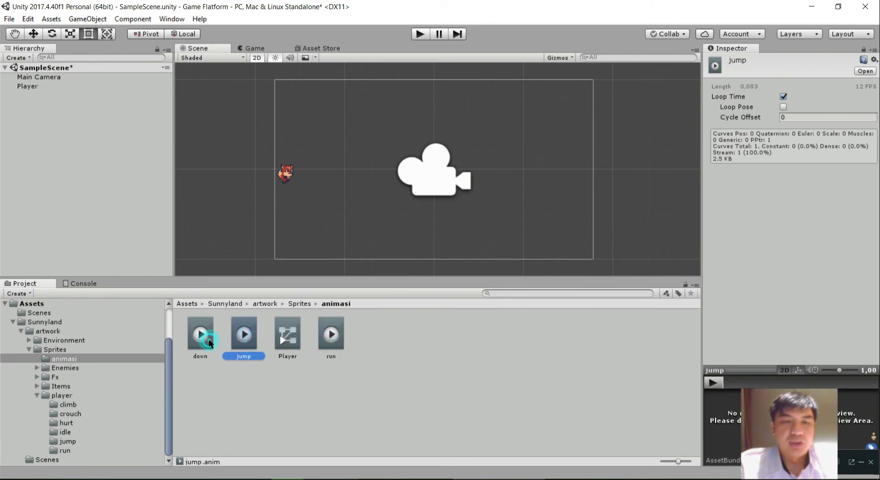
left_click(243, 339)
left_click(326, 341)
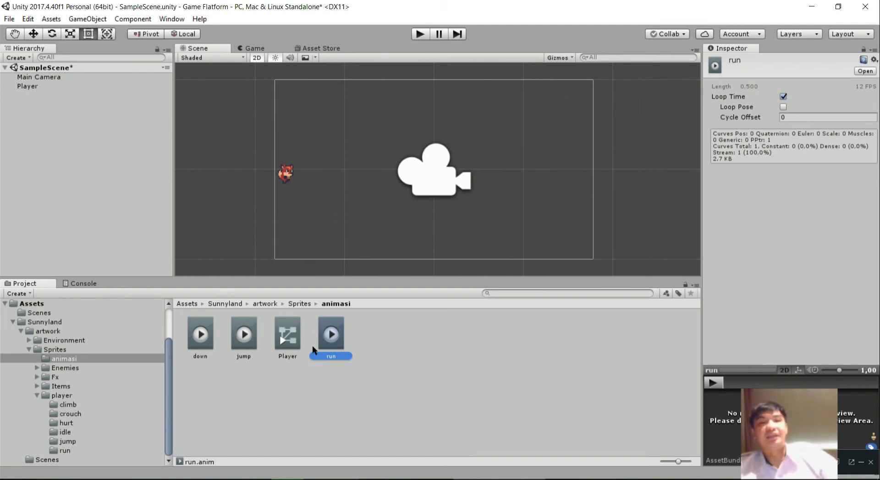
left_click(408, 339)
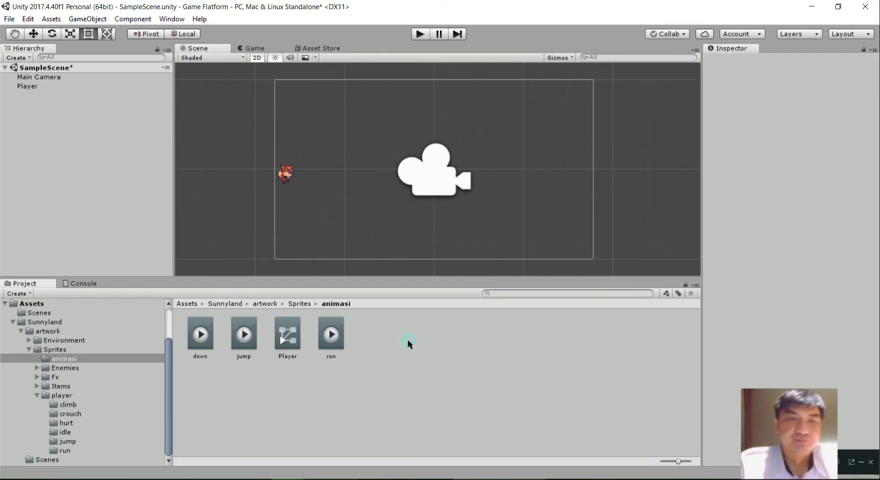
Step: Open the Animator window, display the Player object's Base Layer state graph, and position the window below the sprite in the scene
left_click(177, 18)
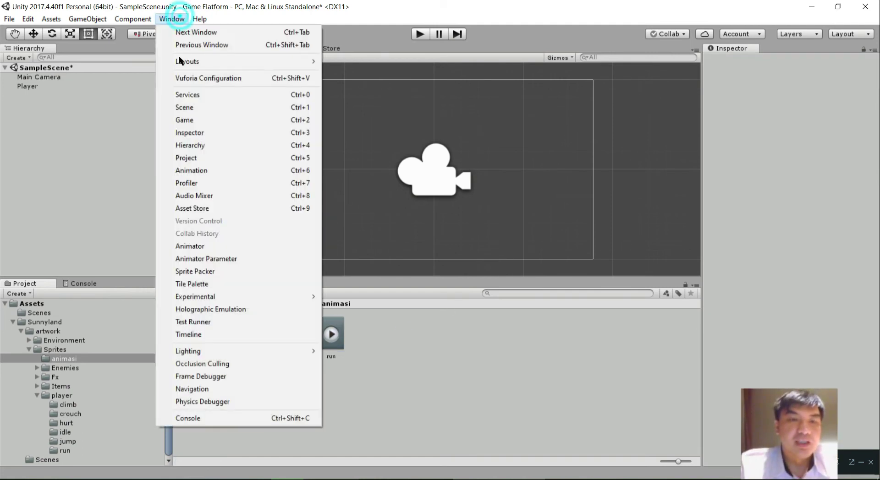
left_click(213, 246)
left_click_drag(367, 48, 424, 169)
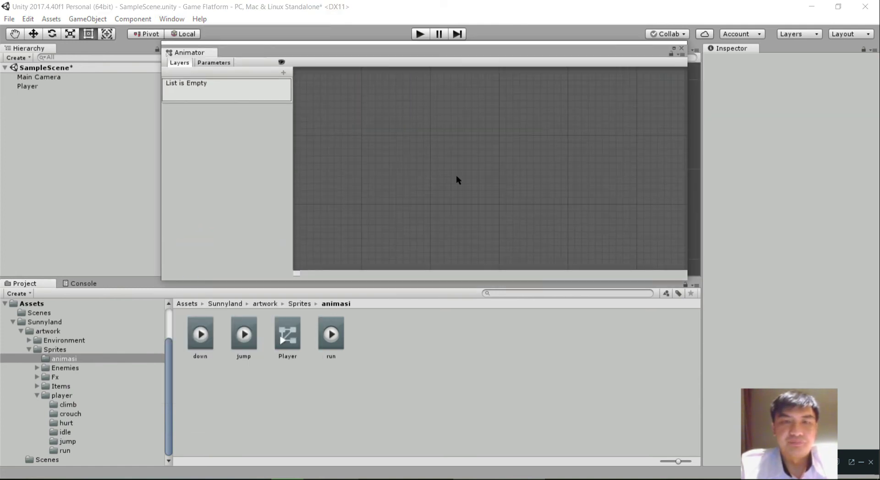
left_click(331, 334)
left_click(243, 334)
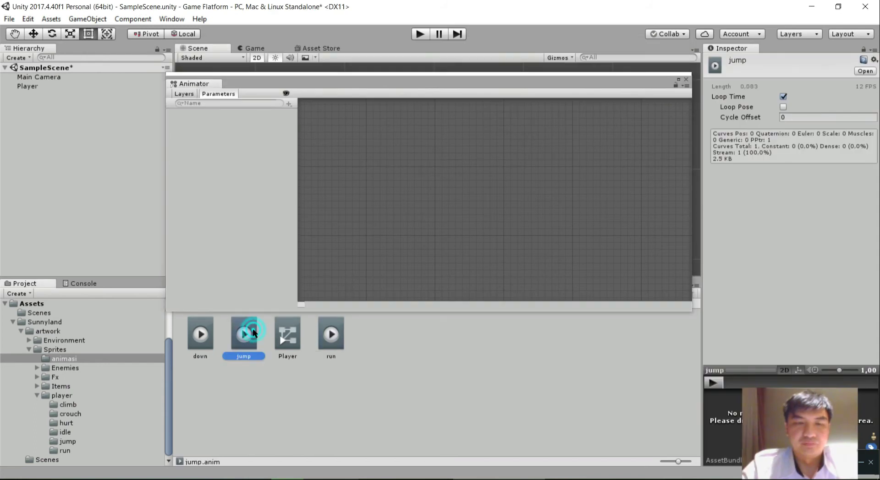
left_click(205, 337)
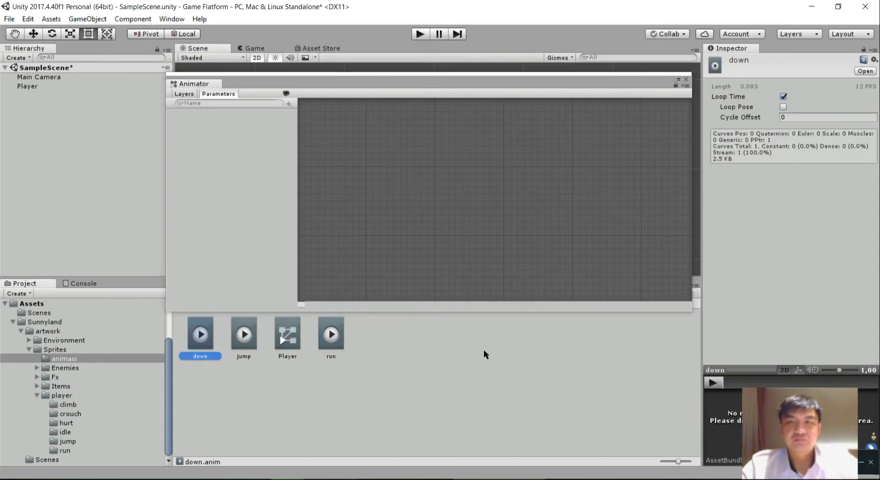
left_click(529, 378)
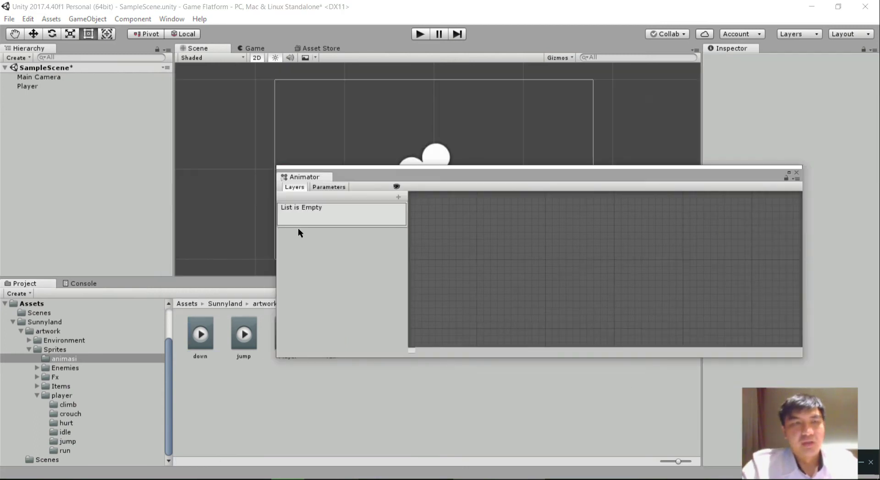
left_click(28, 86)
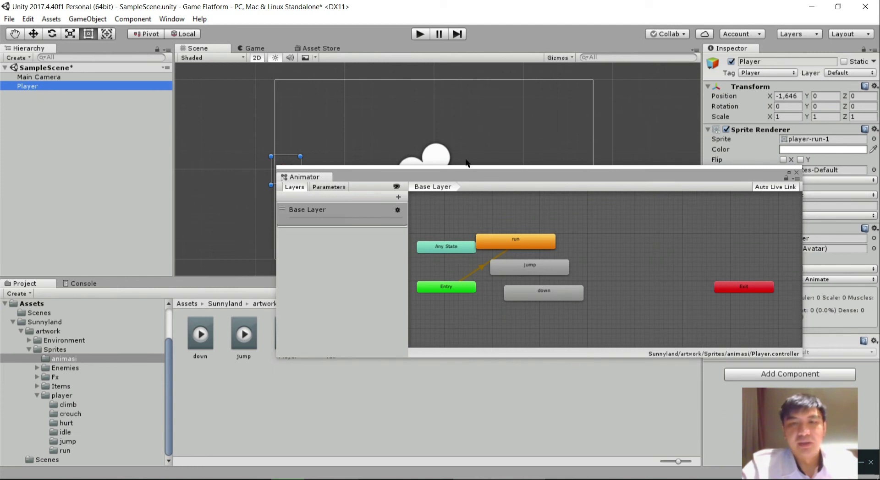
left_click_drag(474, 173, 451, 219)
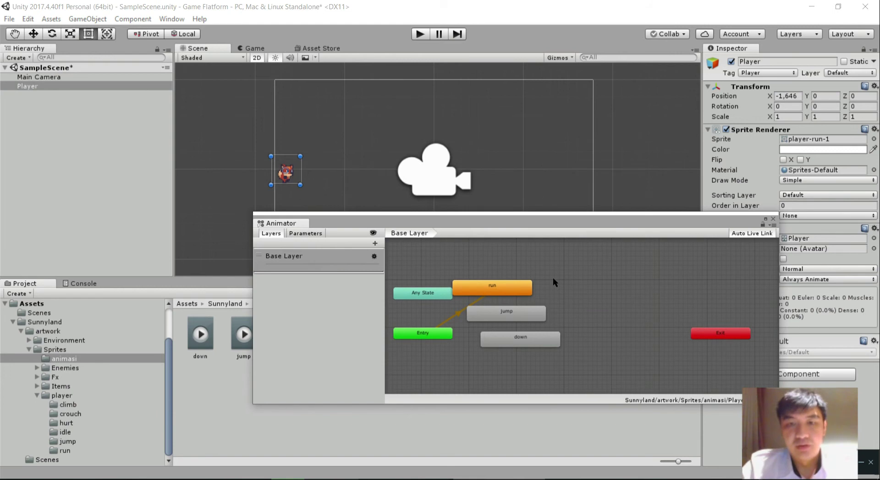
left_click_drag(476, 219, 441, 210)
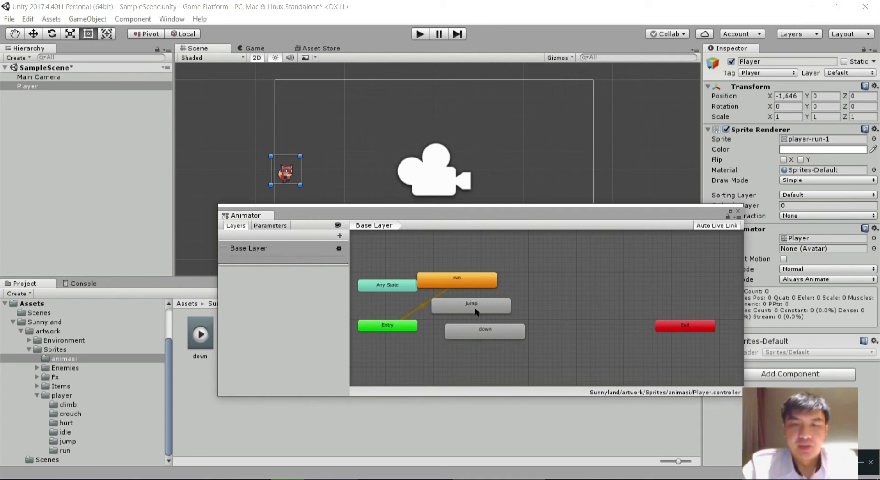
Step: Examine how the Entry, Any State, run, jump and down states are laid out in the Base Layer graph
left_click_drag(472, 285, 497, 295)
scroll(507, 322, "up", 5)
scroll(506, 320, "up", 3)
scroll(497, 324, "down", 4)
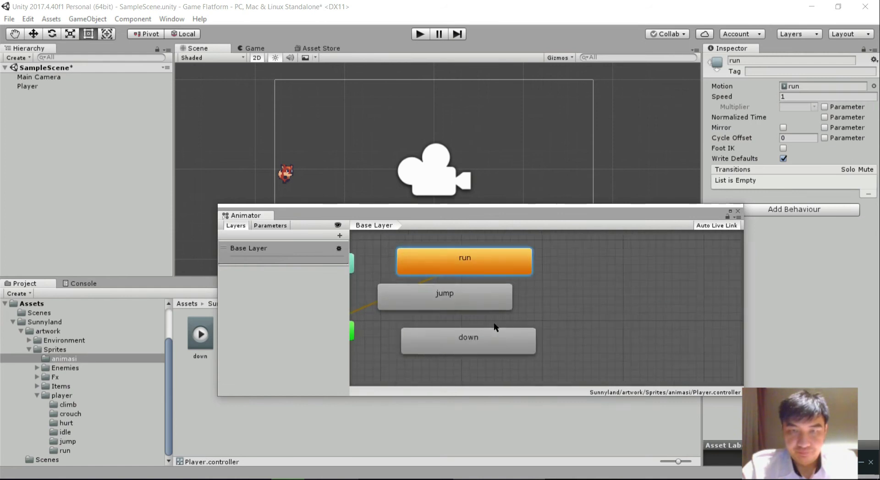
middle_click_drag(426, 333, 555, 340)
scroll(550, 317, "down", 2)
scroll(549, 316, "up", 1)
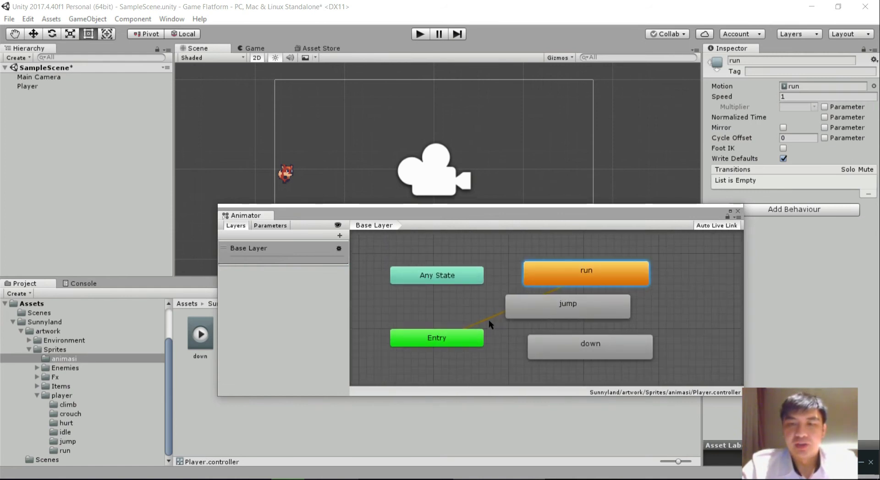
scroll(472, 318, "up", 1)
scroll(475, 320, "down", 1)
middle_click_drag(474, 321, 482, 321)
mouse_move(567, 309)
middle_mouse_down()
mouse_move(514, 318)
mouse_move(565, 313)
middle_mouse_up()
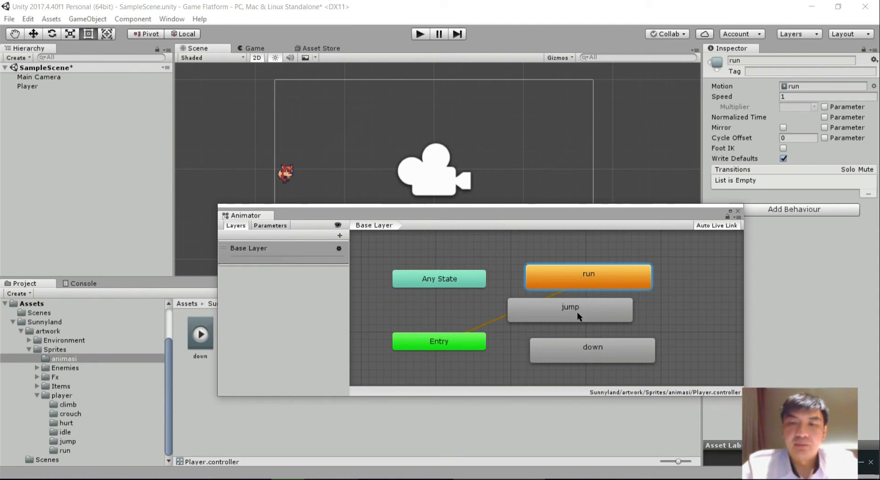
Step: Try jump as the layer default state and restore run as the default
right_click(570, 280)
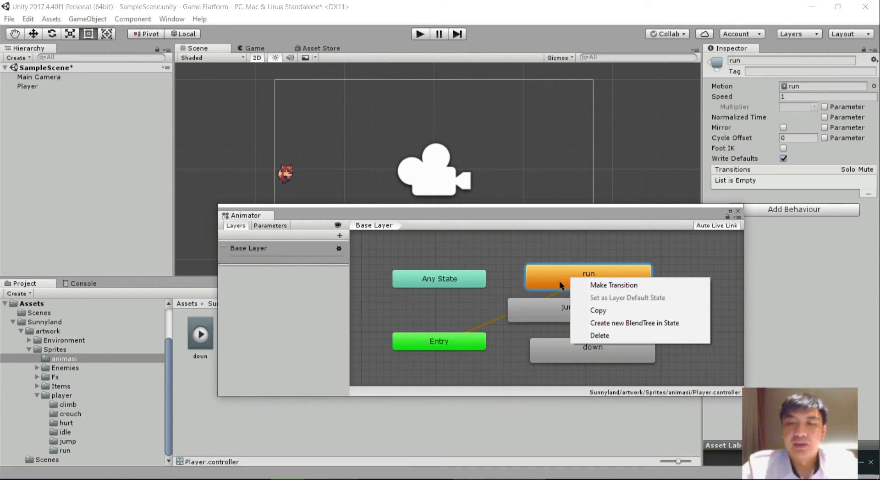
left_click(559, 282)
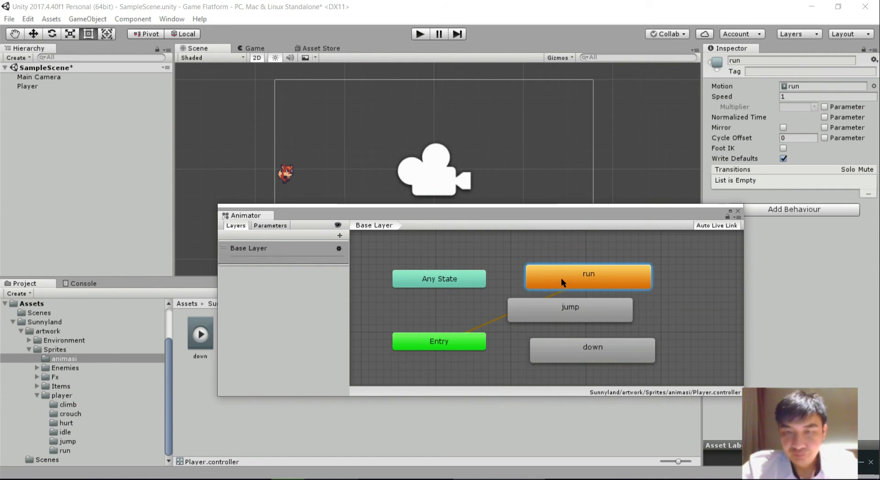
left_click(573, 310)
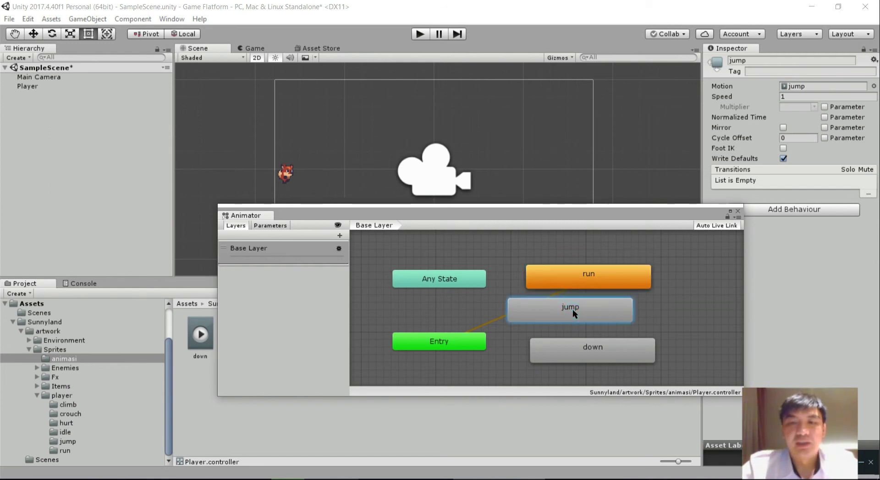
right_click(573, 309)
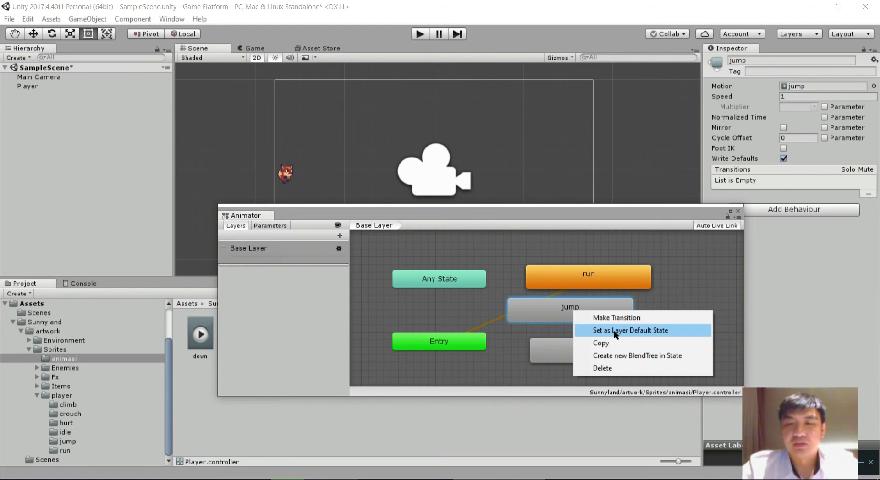
left_click(641, 332)
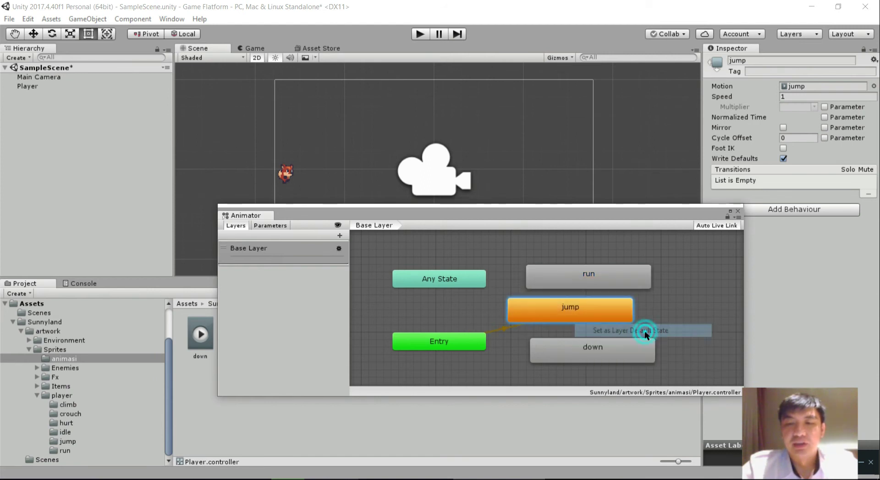
right_click(595, 287)
left_click(639, 305)
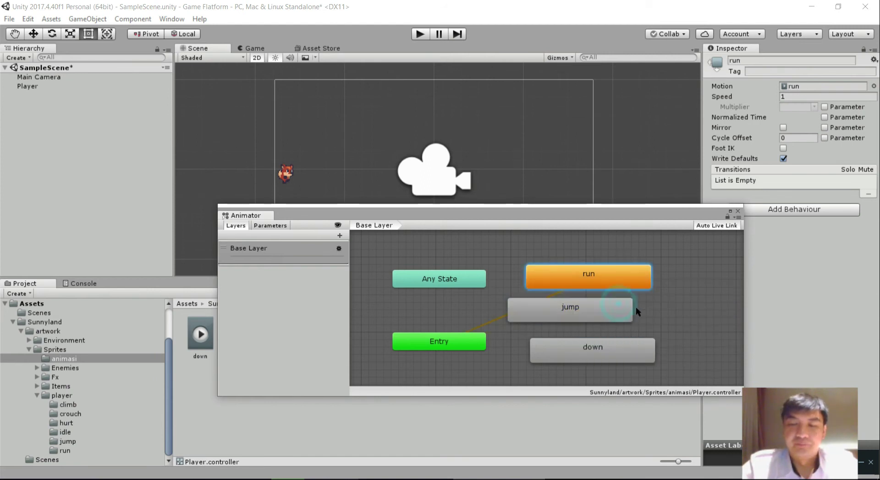
Step: Enlarge the Animator window and arrange the states with jump and down side by side above Any State and run beside Entry
left_click_drag(576, 313, 459, 249)
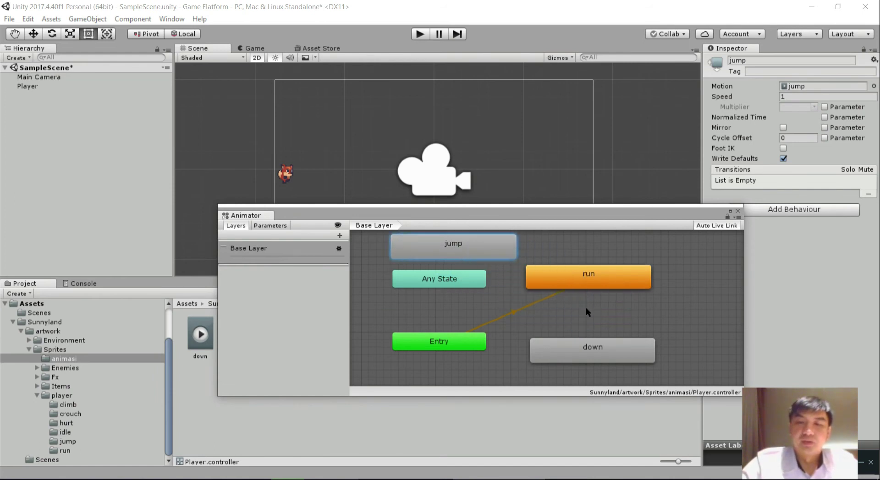
left_click_drag(554, 205, 555, 167)
left_click_drag(474, 301, 466, 329)
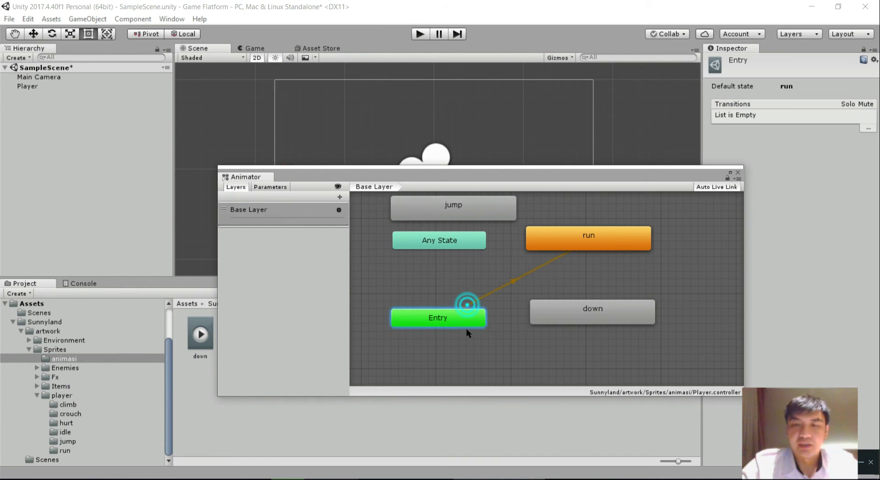
left_click_drag(612, 318, 634, 221)
left_click_drag(601, 243, 609, 322)
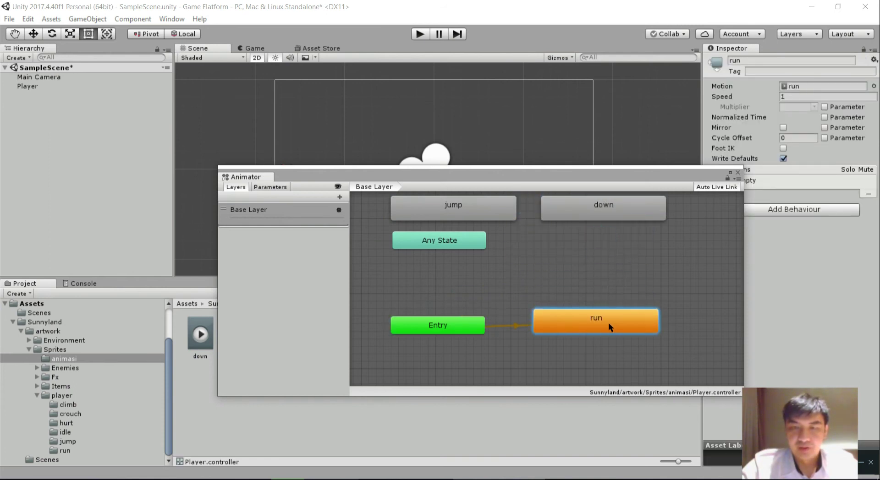
left_click_drag(453, 245, 455, 284)
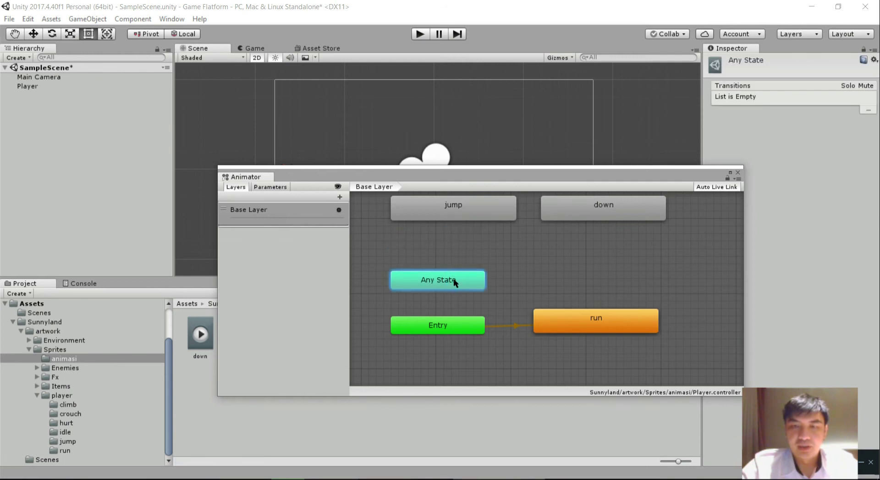
left_click_drag(458, 209, 456, 238)
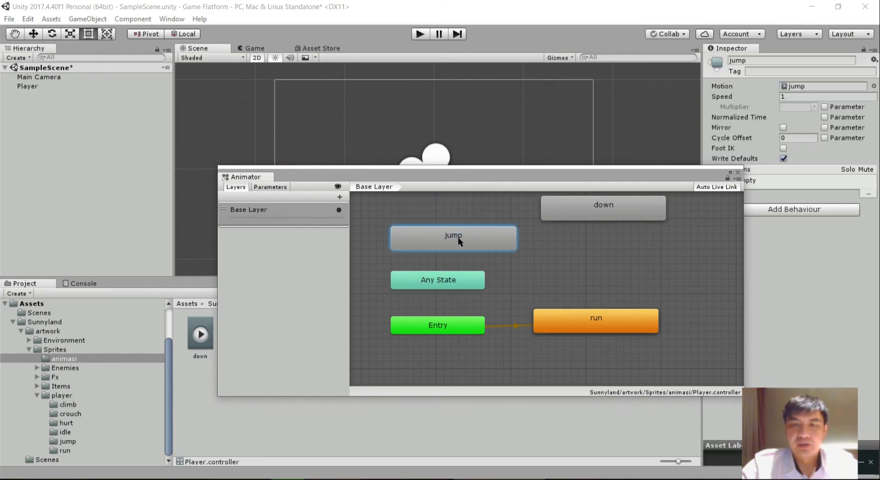
left_click_drag(596, 215, 595, 246)
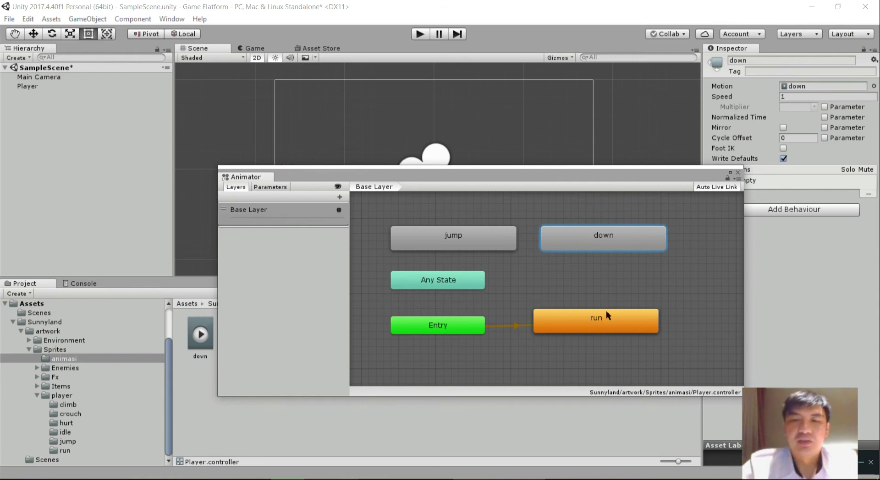
Step: Make a transition from Any State to the jump state
left_click(450, 283)
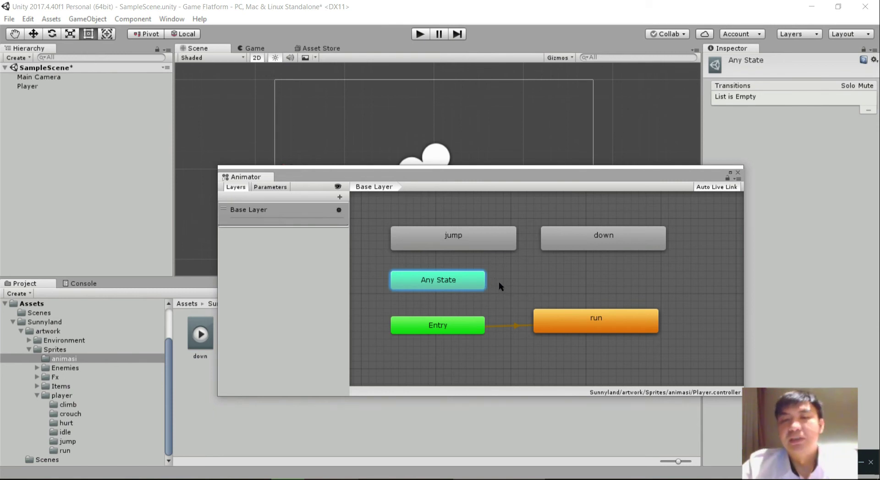
right_click(454, 285)
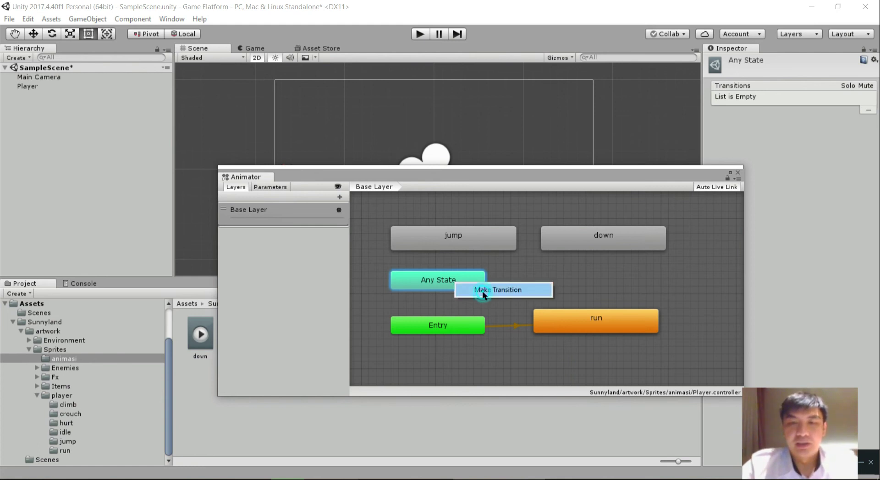
left_click(497, 289)
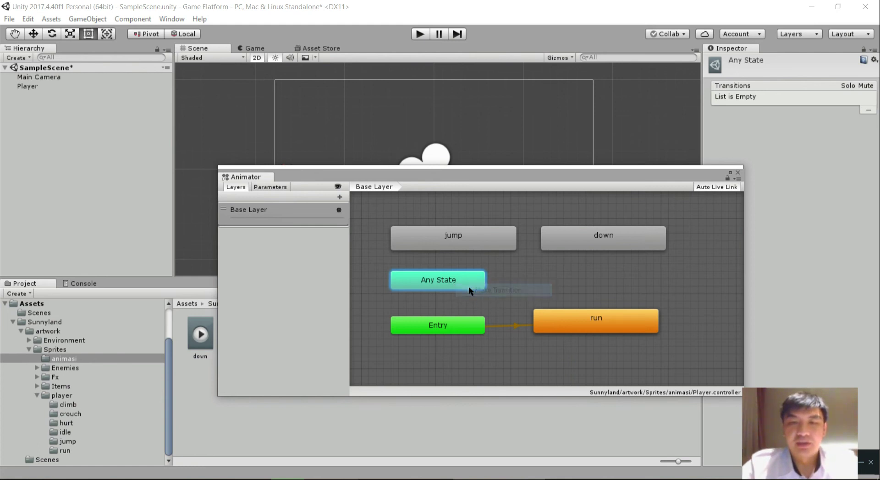
left_click(448, 247)
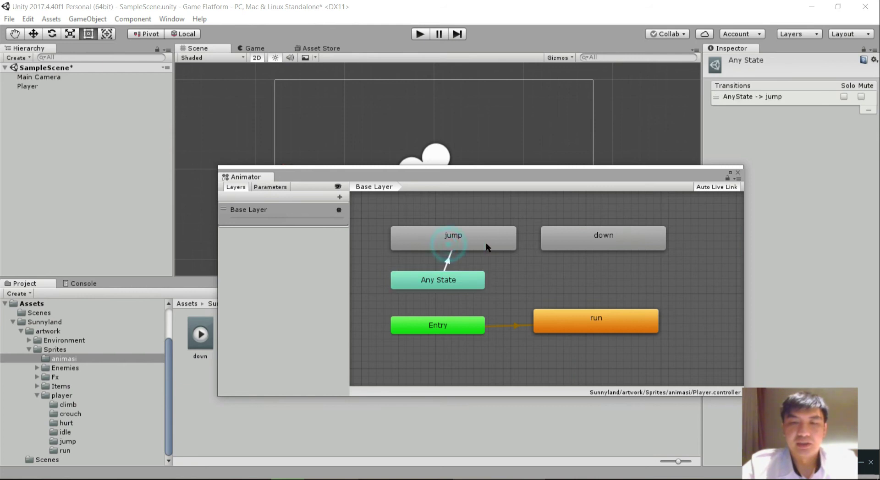
Step: Make a transition from jump to down and another from down to run
right_click(507, 245)
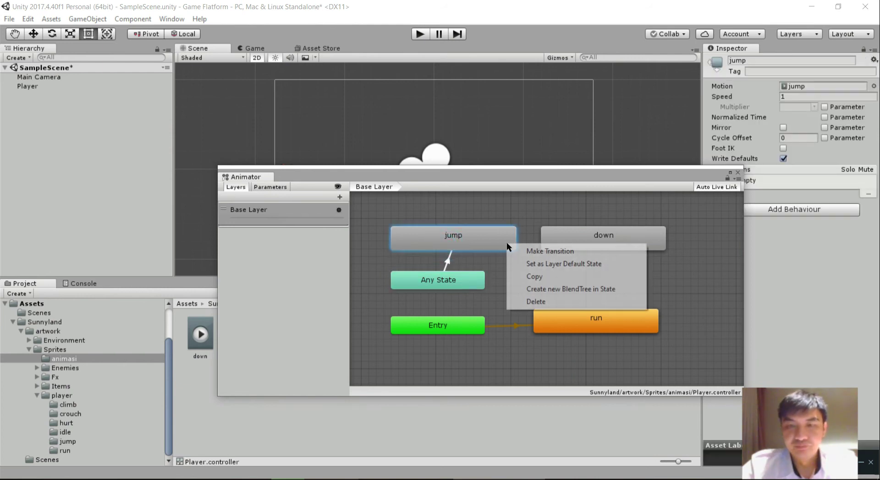
left_click(531, 252)
left_click(591, 247)
right_click(594, 242)
left_click(603, 250)
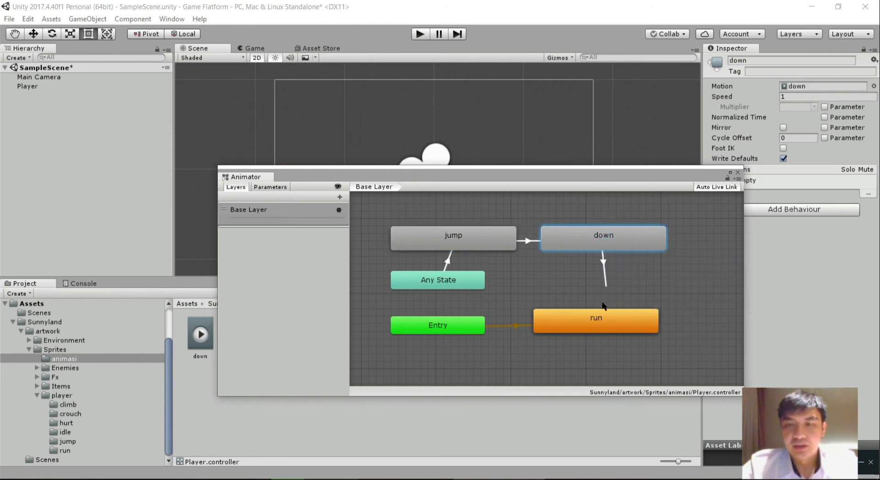
left_click(592, 329)
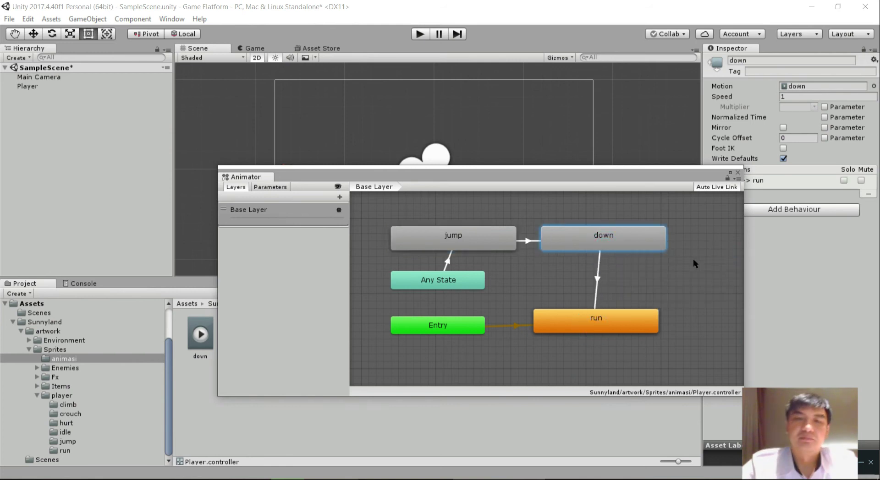
Step: Move the Animator window clear of the Inspector and expand the settings of the Any State to jump transition
left_click_drag(483, 177, 463, 215)
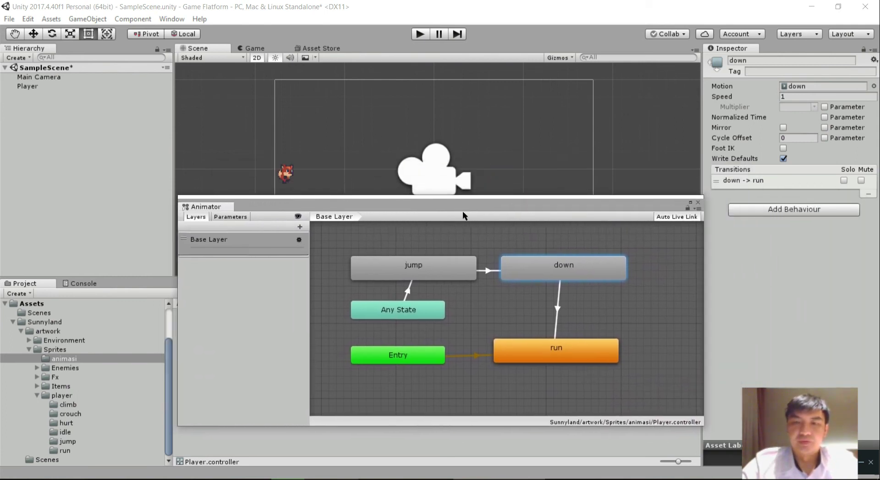
left_click(407, 293)
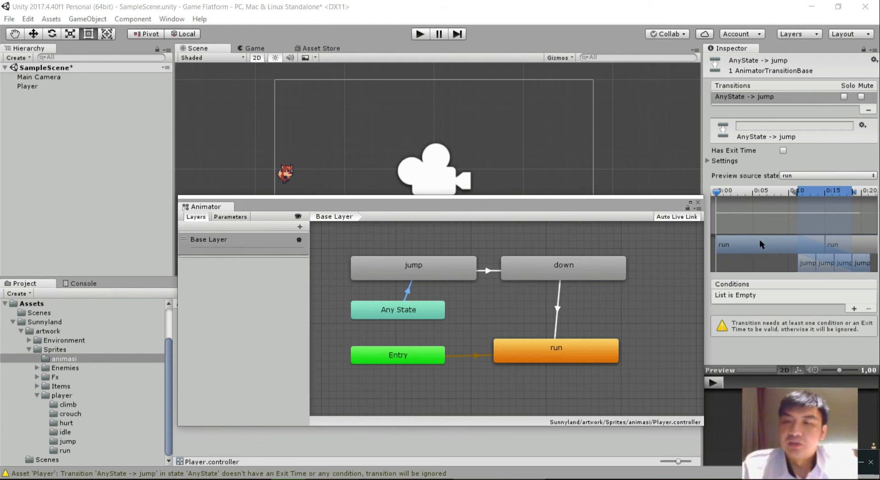
left_click(406, 292)
left_click(479, 272)
left_click(407, 291)
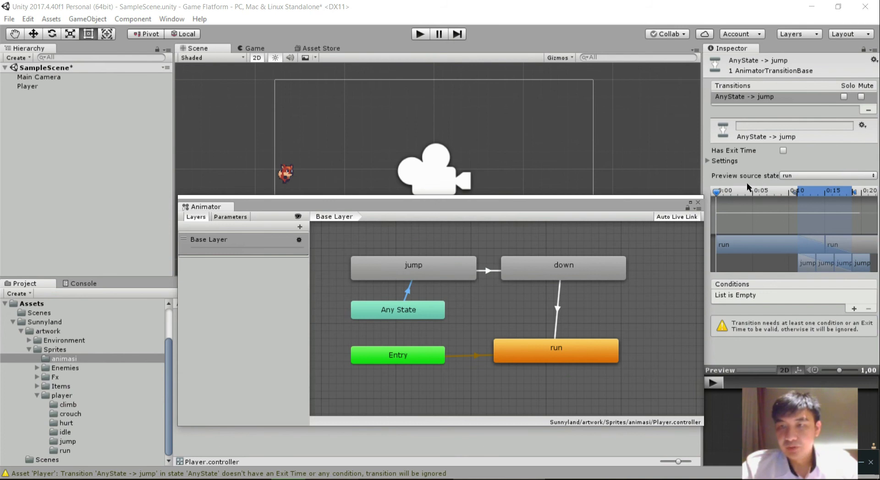
left_click(709, 161)
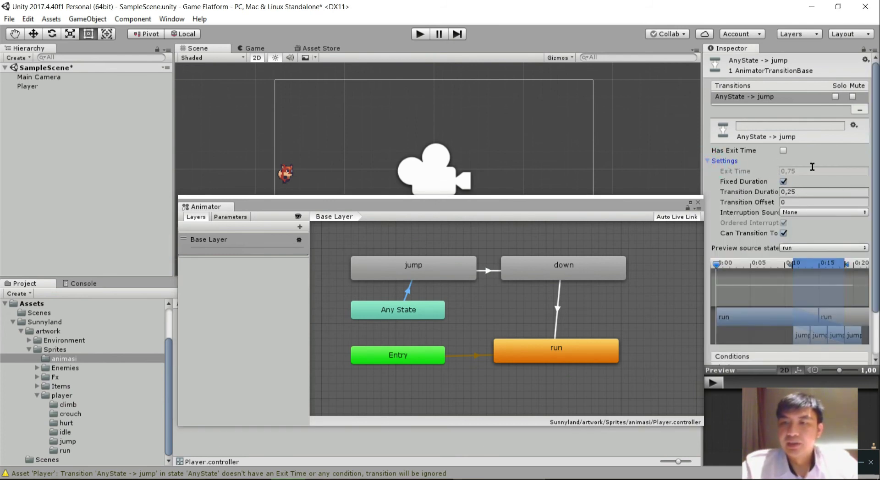
Step: Set the transition duration of the Any State to jump transition to 0
left_click(805, 191)
left_click(806, 191)
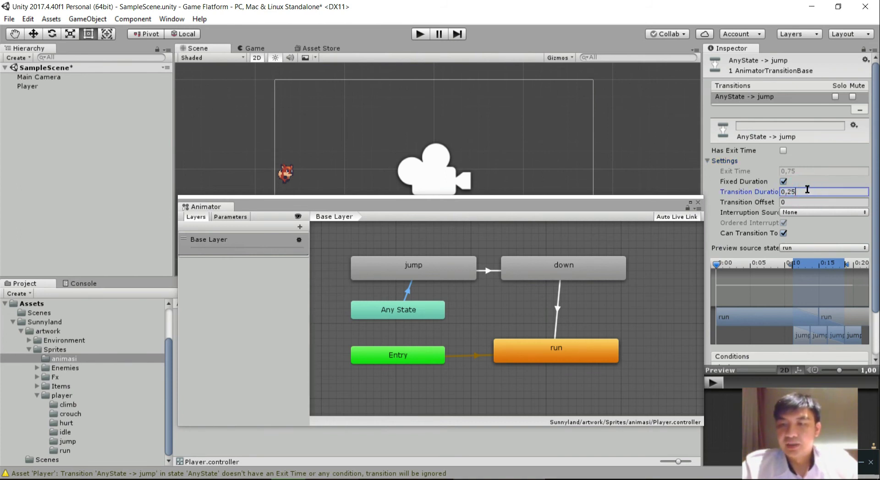
left_click(713, 383)
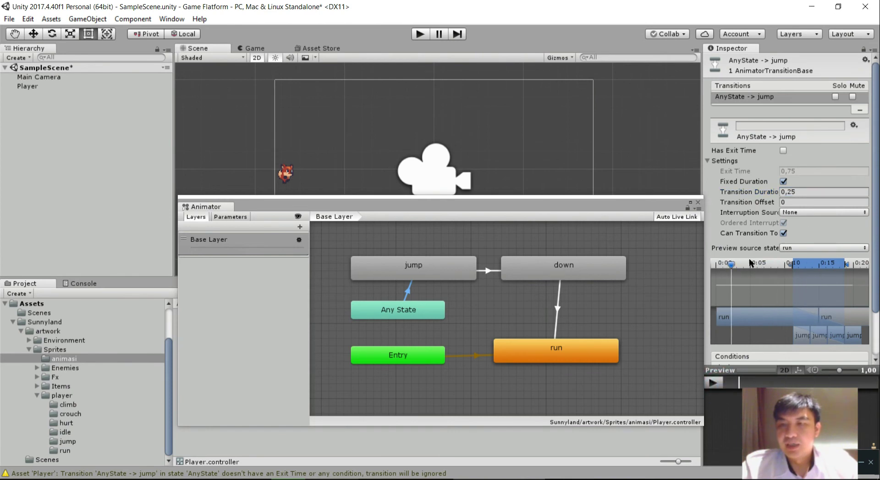
left_click(716, 265)
scroll(785, 295, "down", 2)
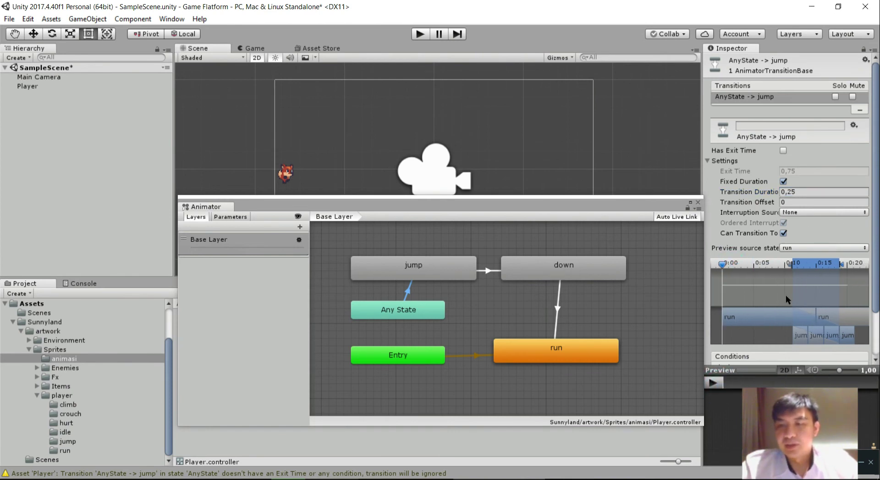
left_click(803, 192)
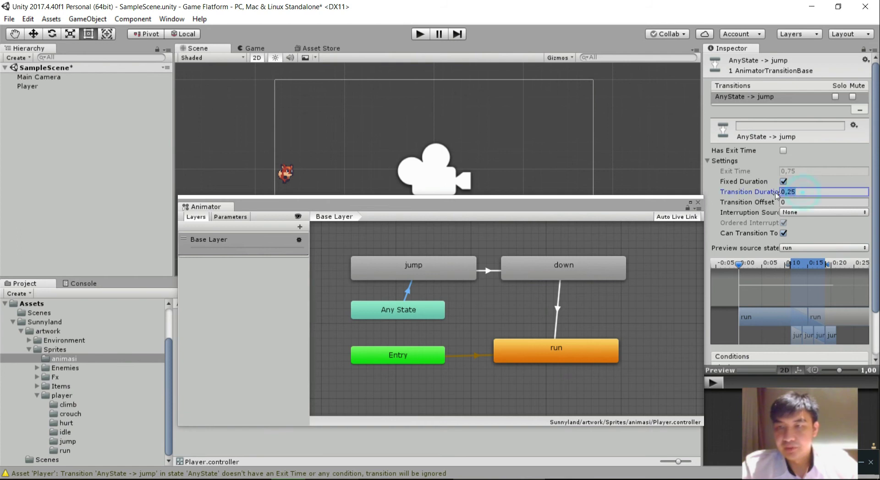
type("0")
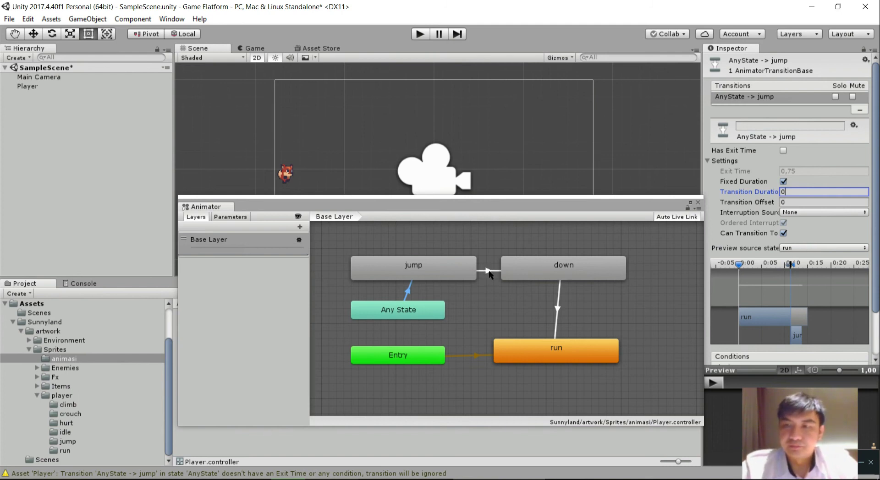
scroll(819, 231, "down", 3)
scroll(820, 232, "up", 1)
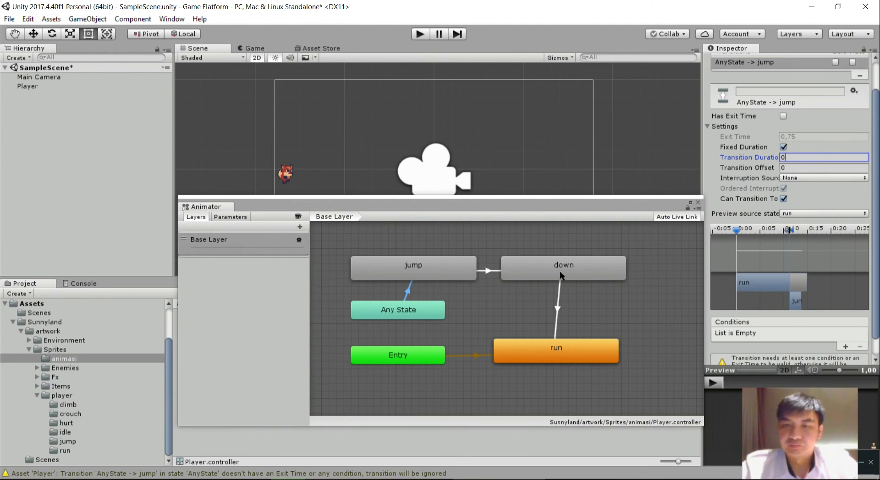
Step: Set the transition duration of the jump to down transition to 0
left_click(487, 272)
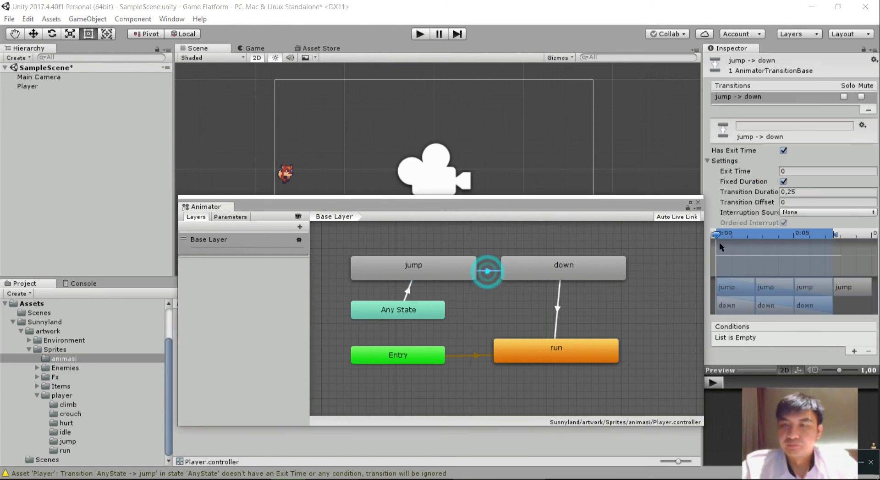
left_click(816, 190)
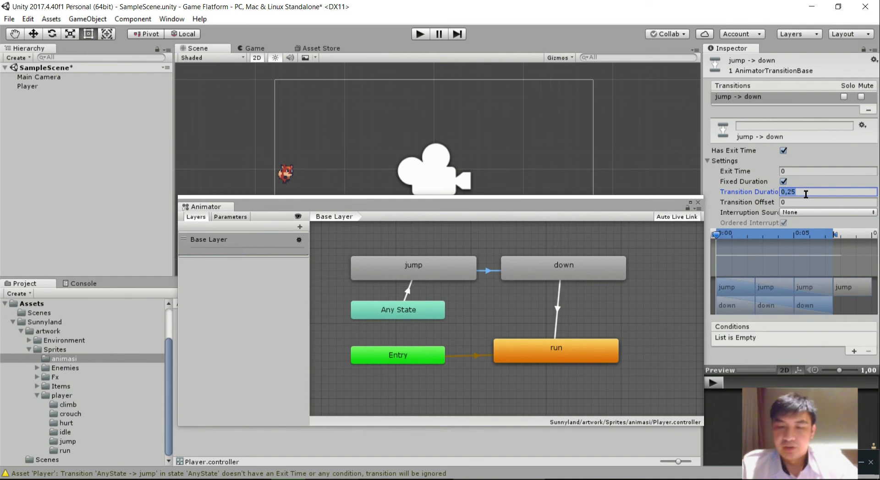
type("0")
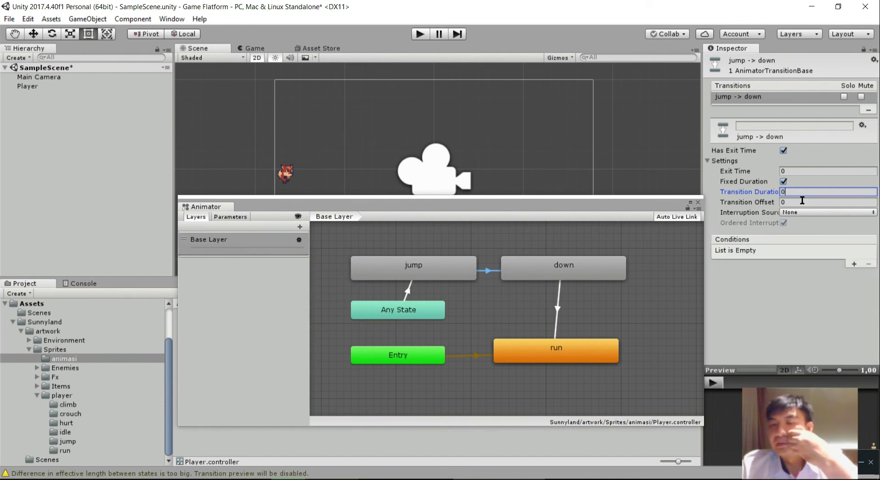
Step: Set the transition duration of the down to run transition to 0
left_click(557, 305)
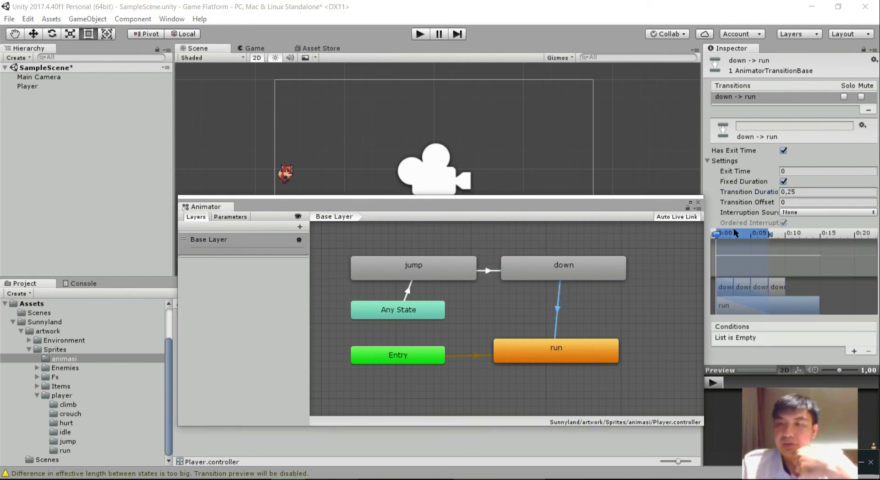
left_click(489, 271)
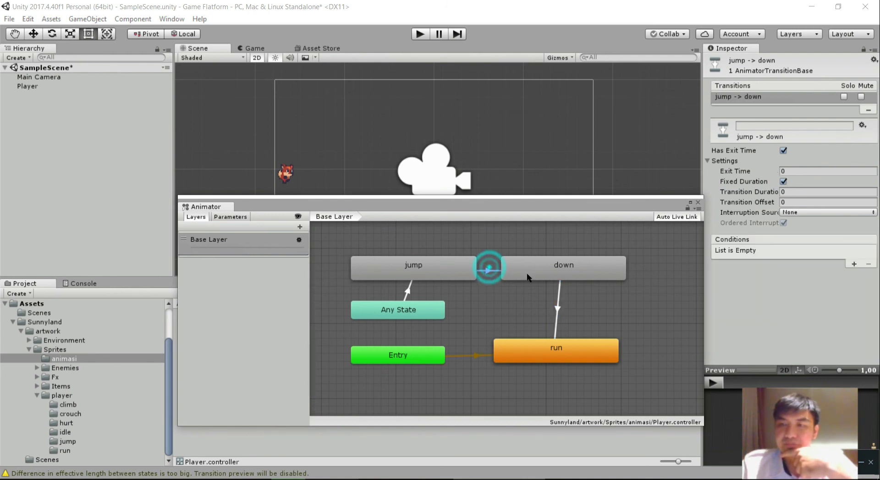
left_click(557, 309)
left_click(756, 192)
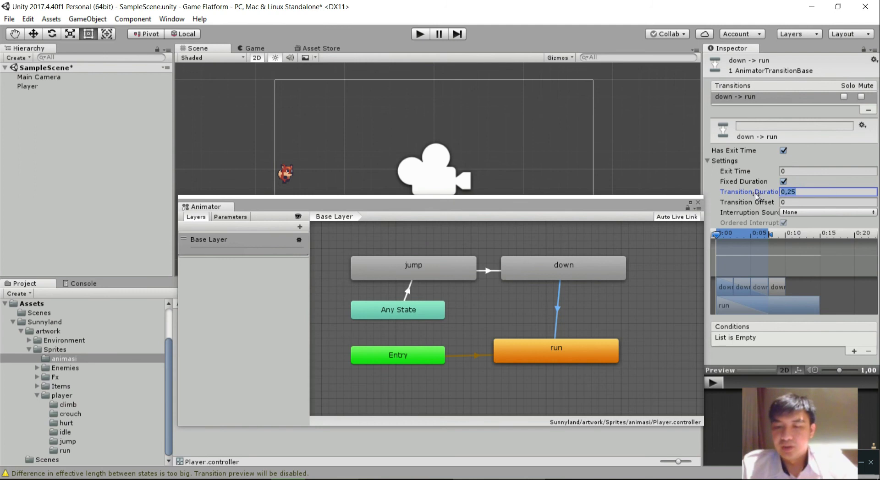
type("0")
left_click(768, 277)
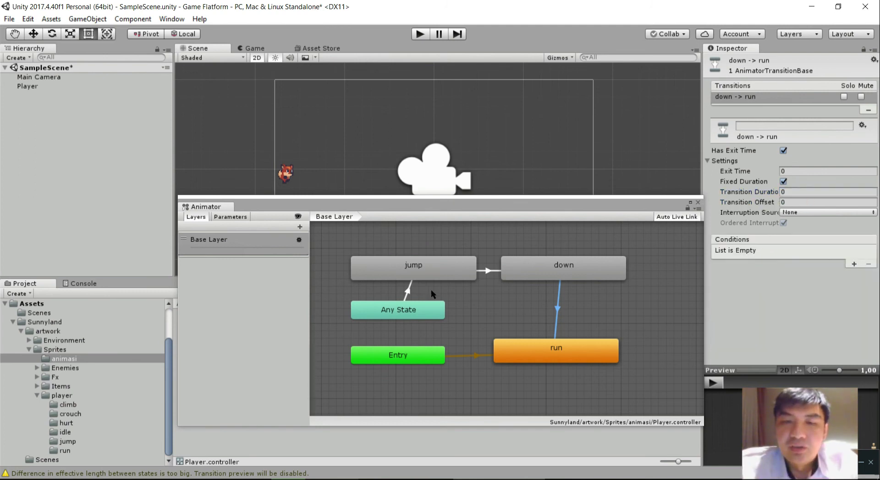
Step: Add a Float parameter named VelocityY to the Player animator controller
left_click(407, 292)
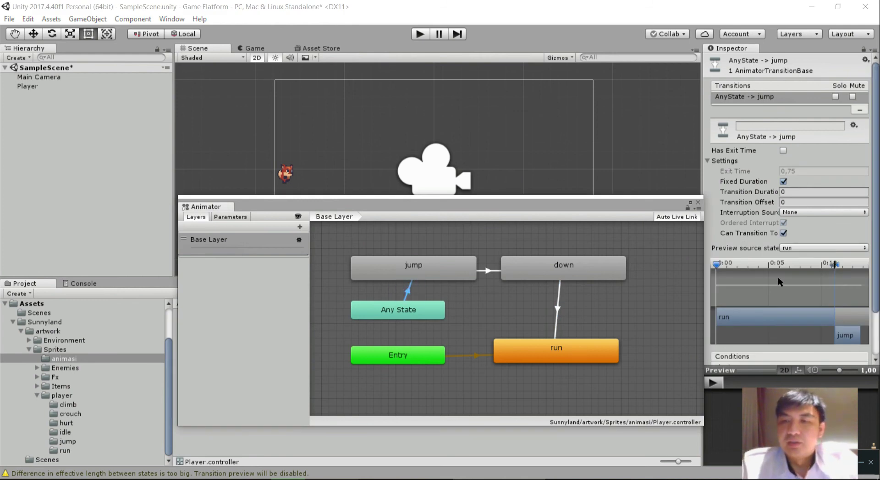
scroll(780, 277, "down", 3)
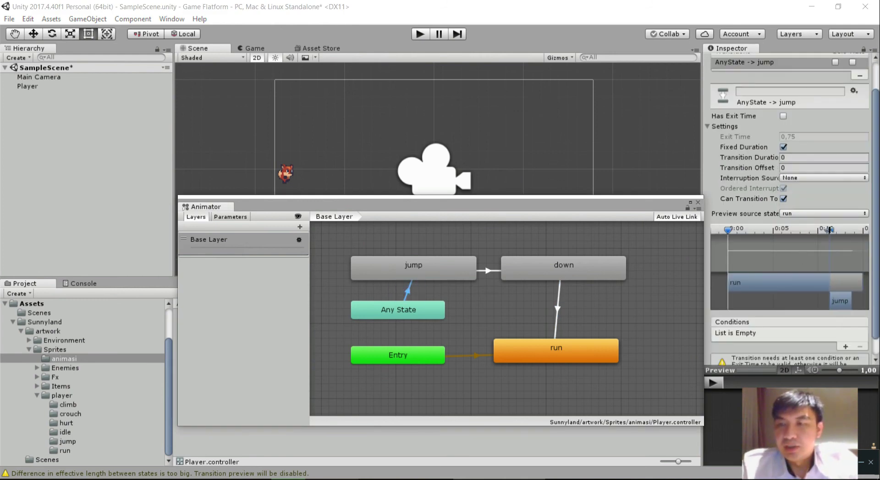
left_click(229, 217)
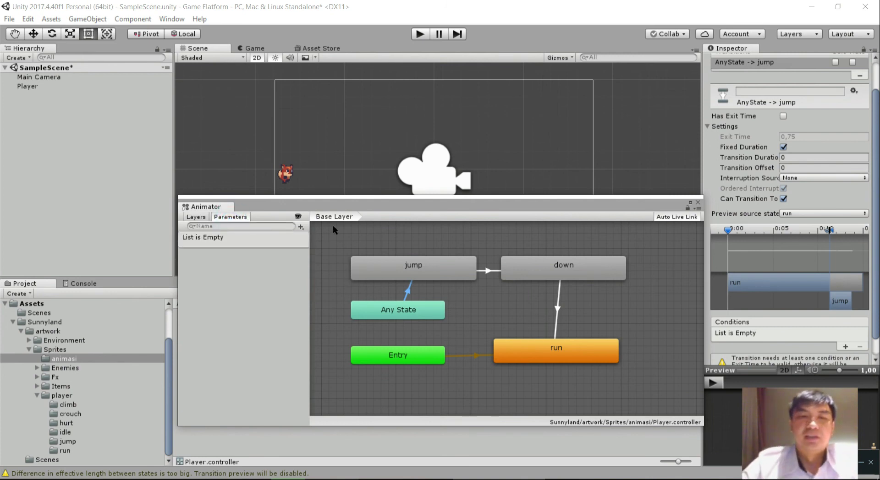
left_click(301, 227)
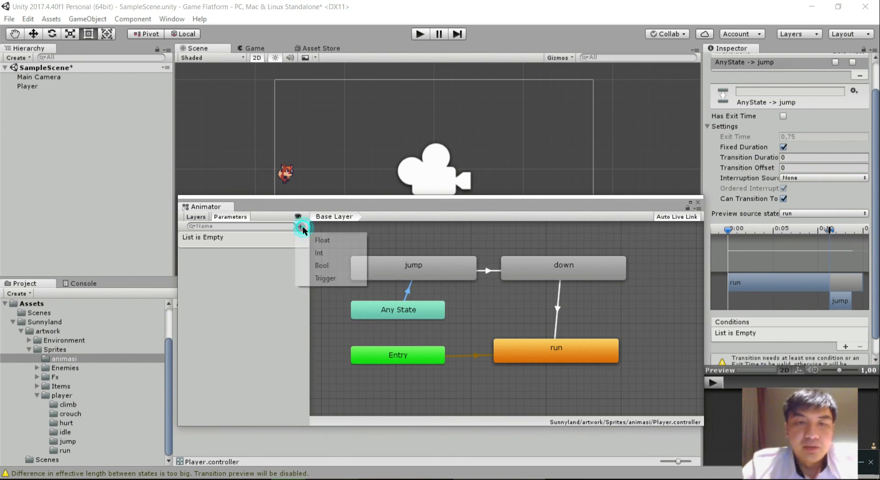
left_click(308, 234)
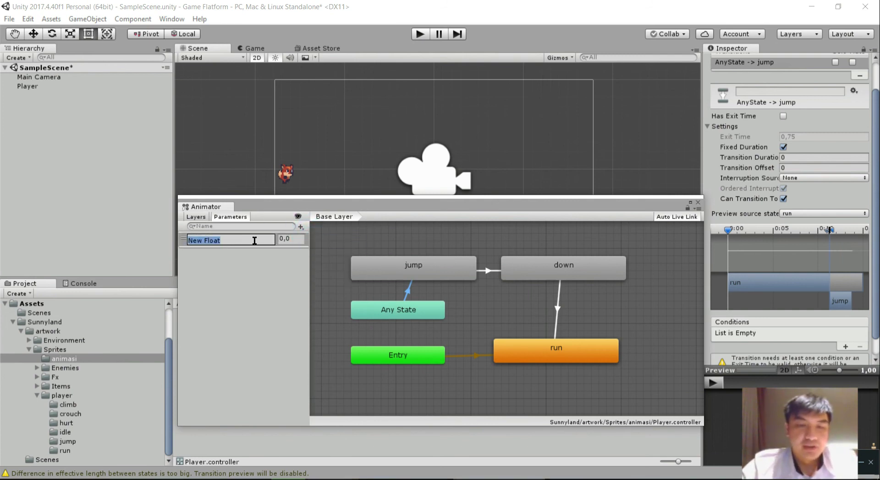
type("v")
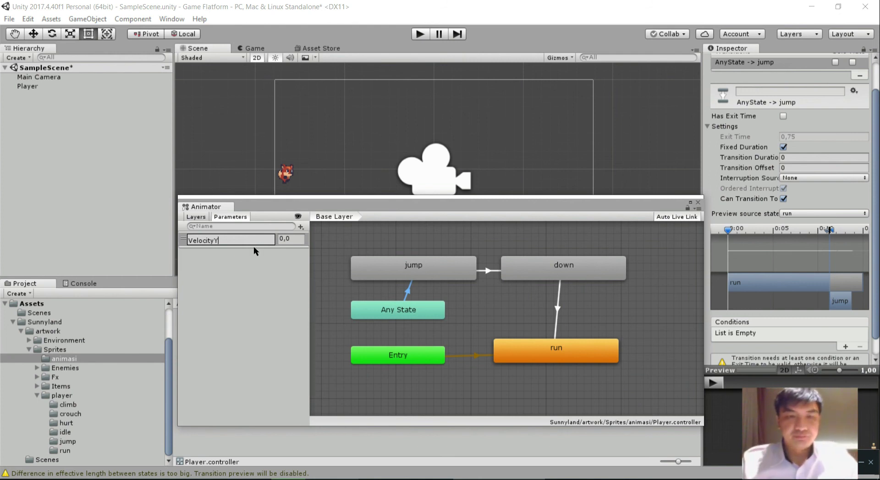
left_click(250, 265)
Step: Add a Bool parameter named Isground to the animator controller
left_click(298, 227)
left_click(307, 266)
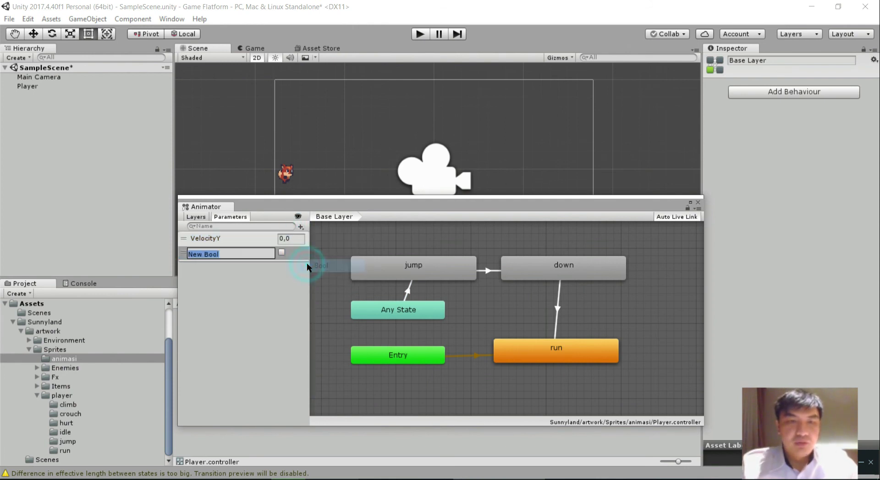
type("Isgrou")
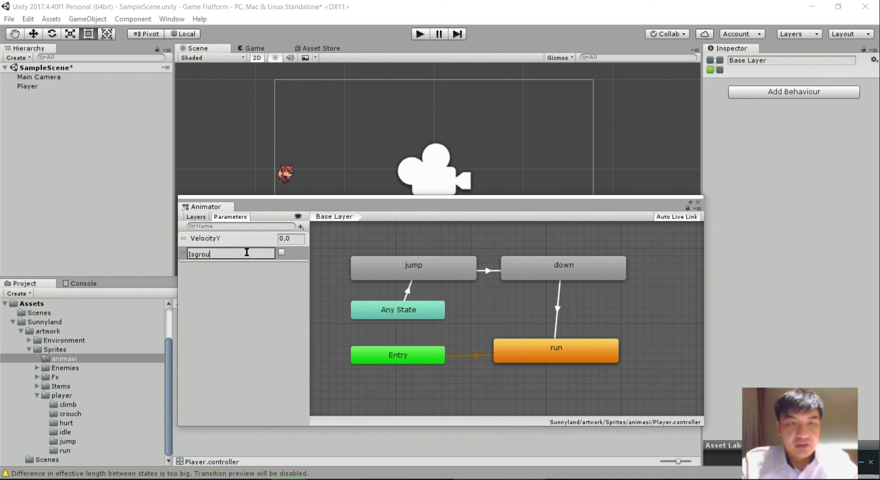
type("nd")
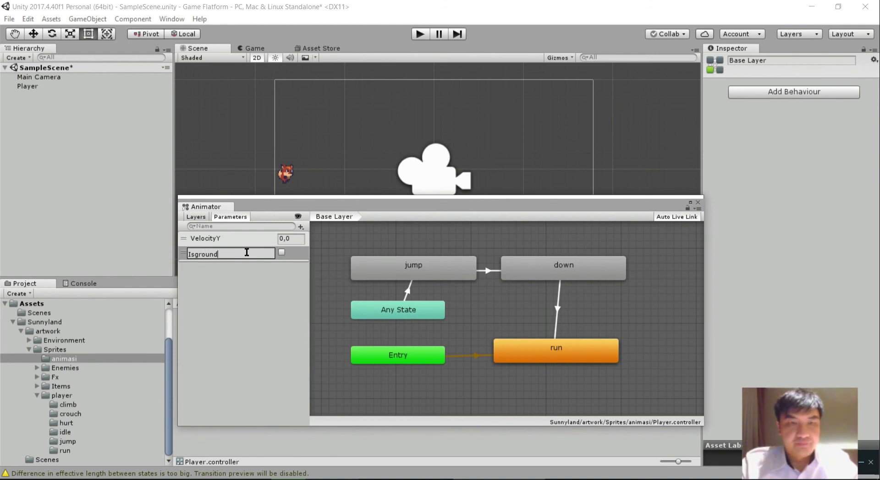
left_click(281, 278)
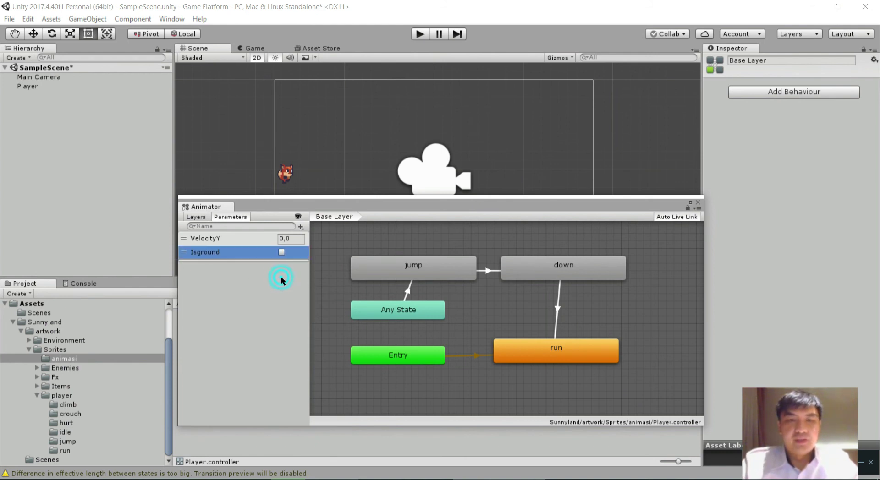
left_click(256, 243)
left_click(253, 253)
left_click(253, 242)
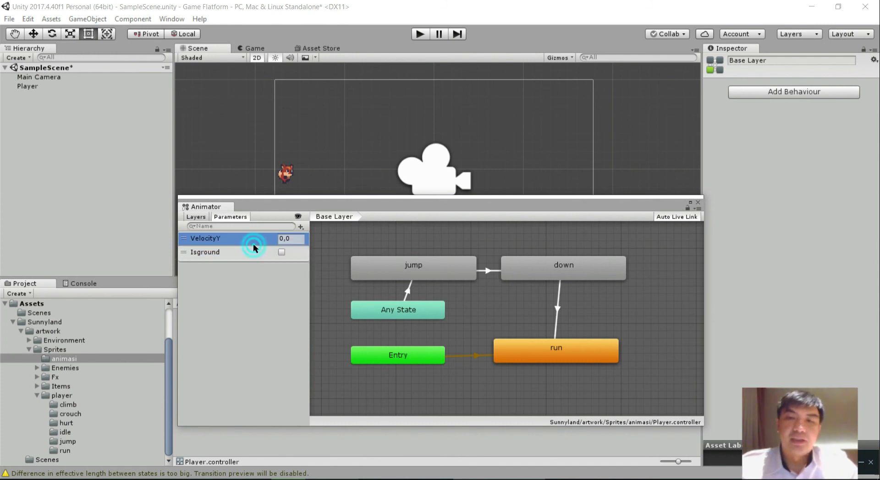
Step: Add a condition to the Any State to jump transition requiring VelocityY Greater than 0
left_click(410, 289)
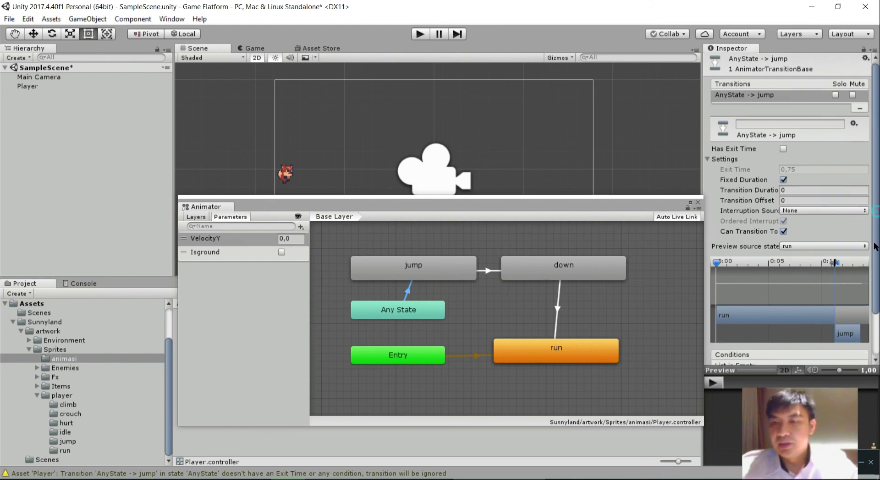
scroll(869, 295, "down", 3)
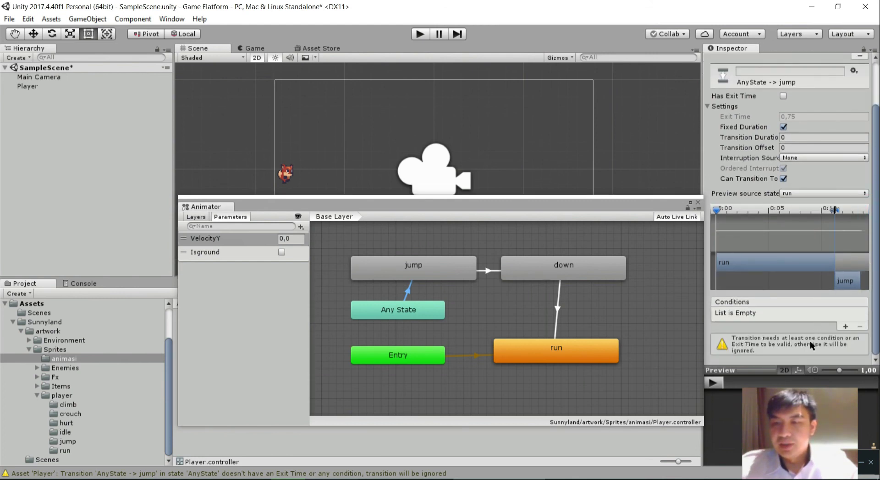
left_click(846, 326)
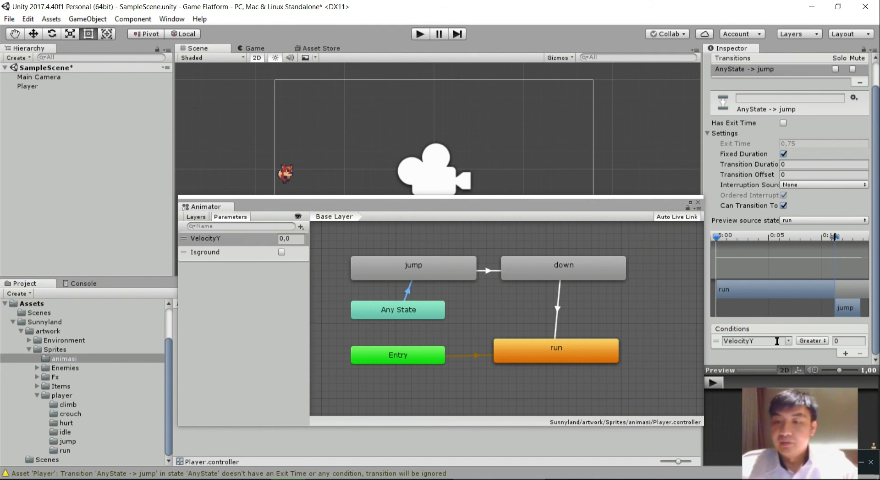
left_click(823, 341)
left_click(842, 340)
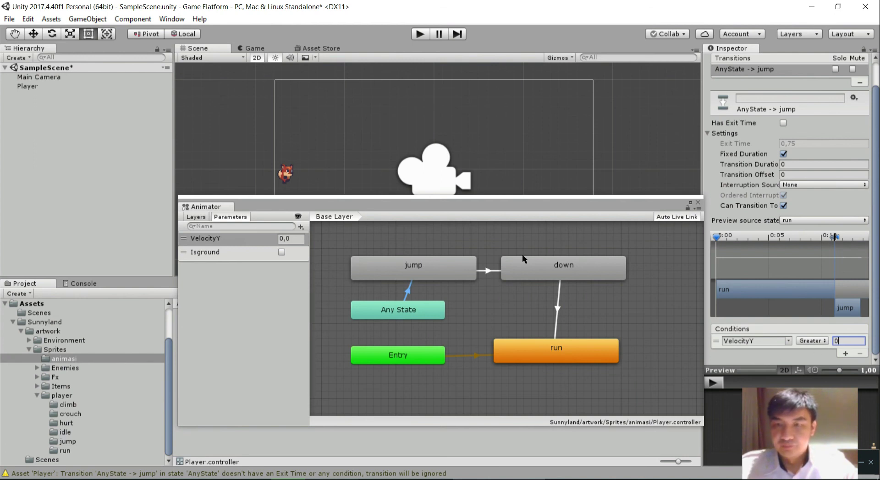
Step: Add a condition to the jump to down transition requiring VelocityY Less than 0
left_click(490, 271)
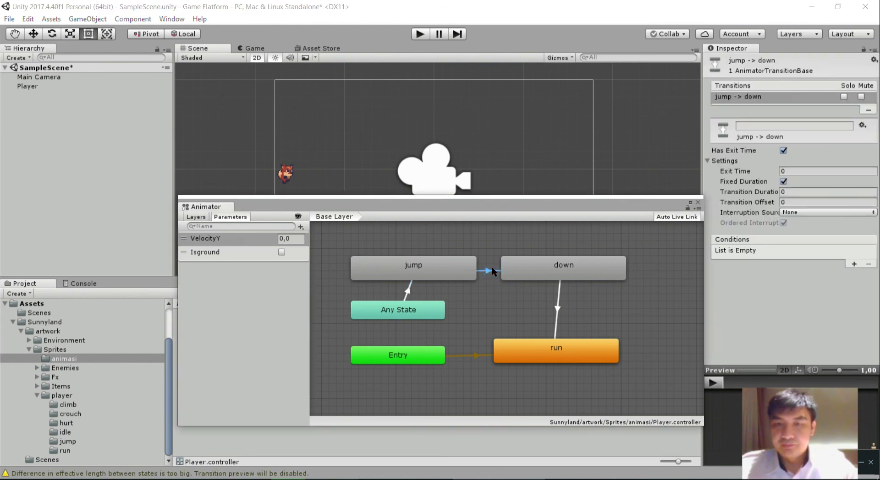
left_click(853, 264)
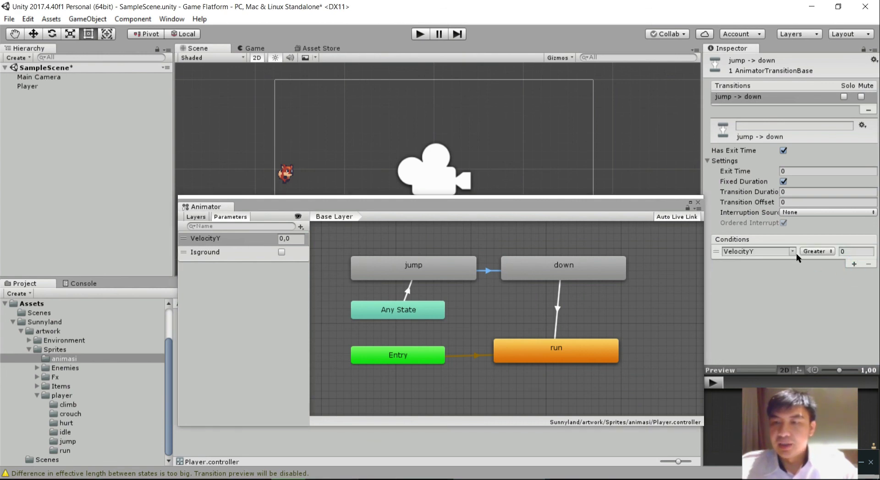
left_click(826, 251)
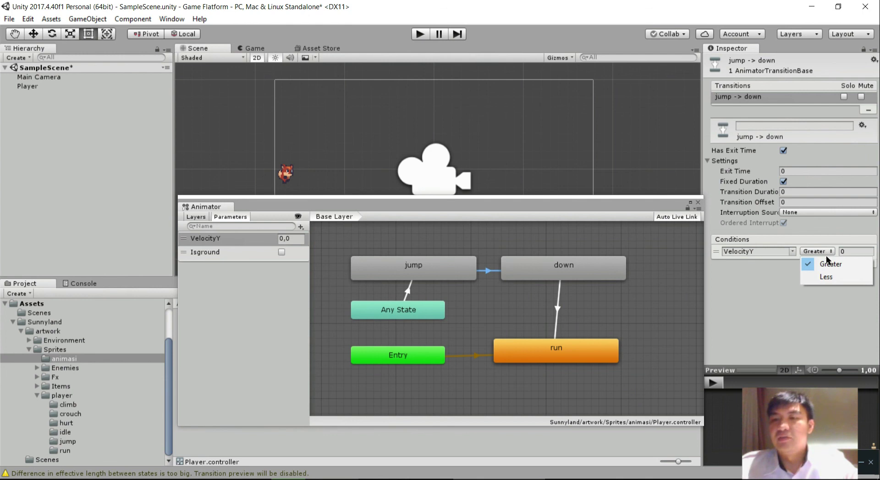
left_click(827, 277)
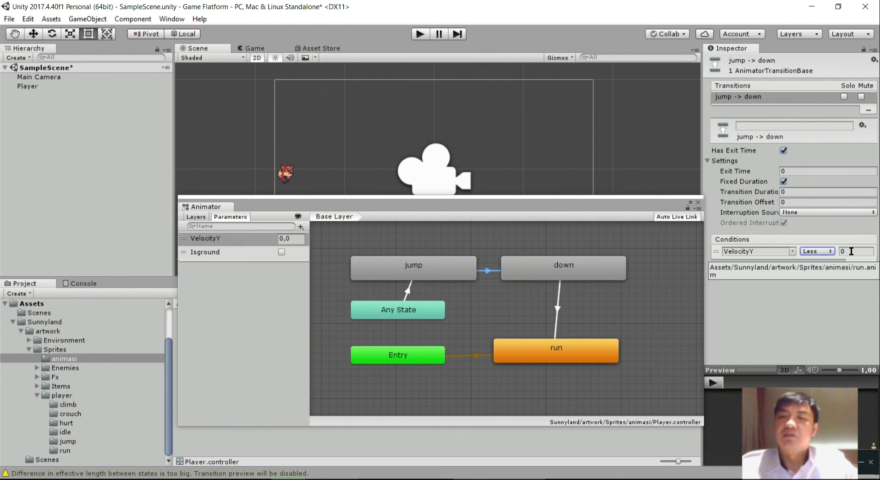
Step: Add a condition to the down to run transition requiring Isground to be true
left_click(557, 309)
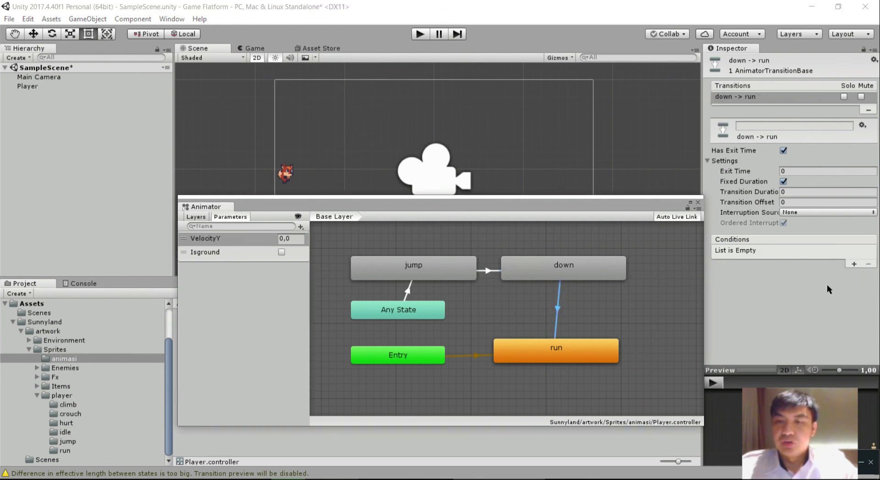
left_click(855, 264)
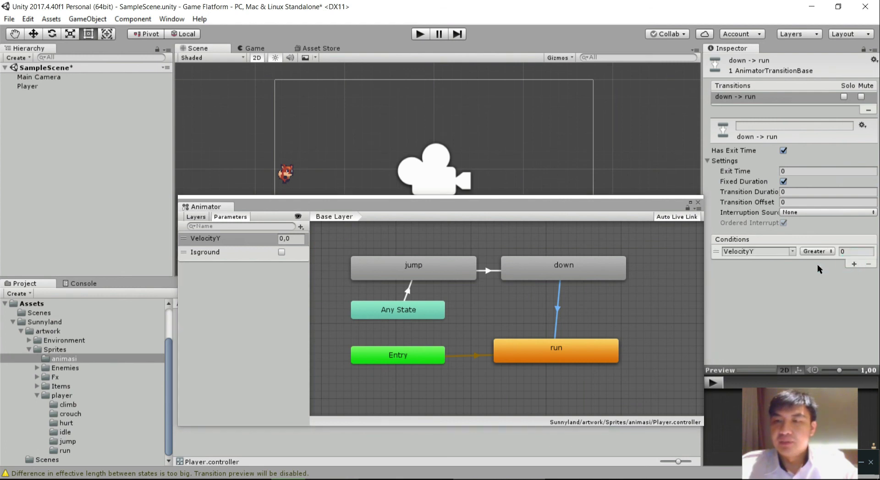
left_click(792, 252)
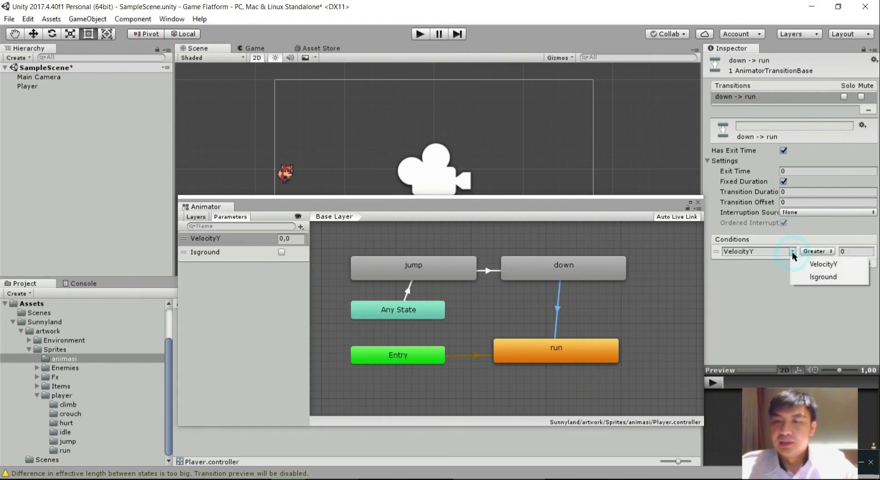
left_click(803, 275)
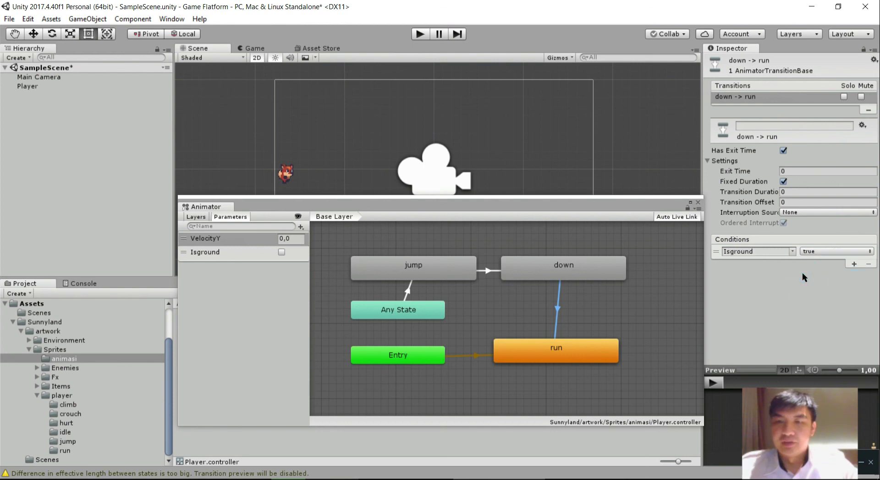
Step: Rename the Isground parameter as IsGround
left_click(205, 254)
right_click(205, 254)
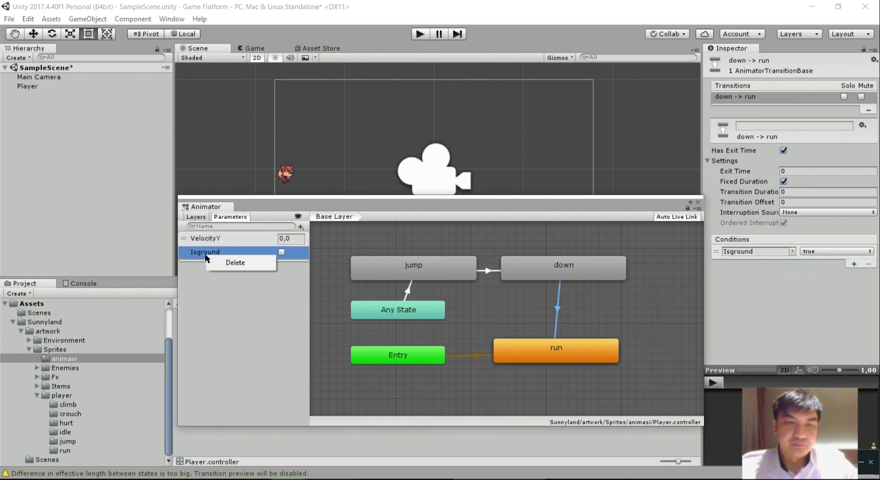
left_click(225, 280)
left_click(229, 253)
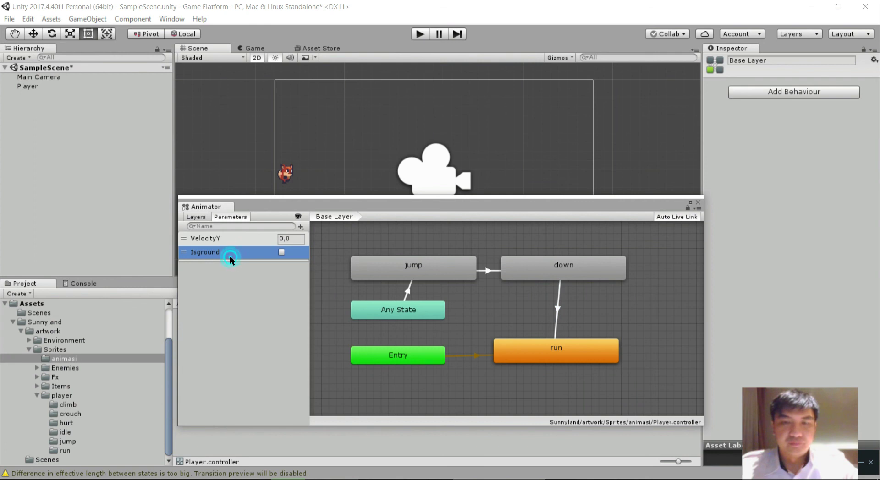
left_click(236, 243)
left_click(229, 252)
left_click(227, 252)
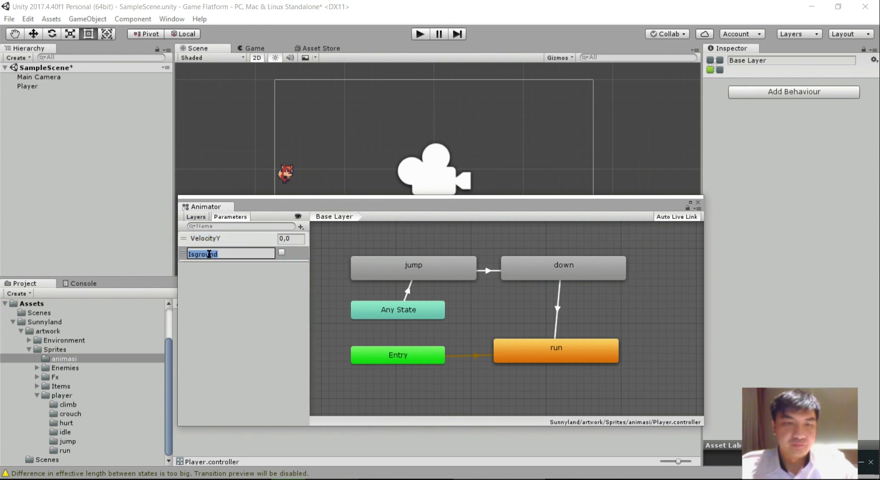
left_click(201, 255)
key("BackSpace")
type("G")
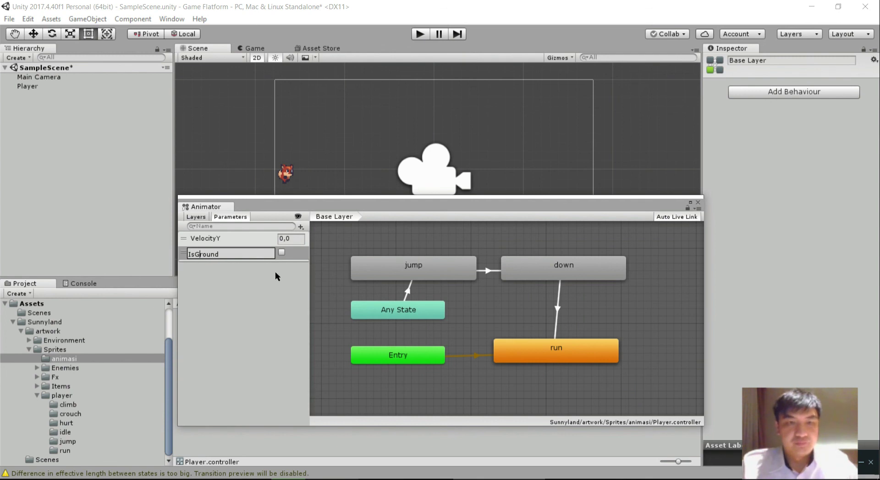
left_click(275, 271)
left_click(241, 239)
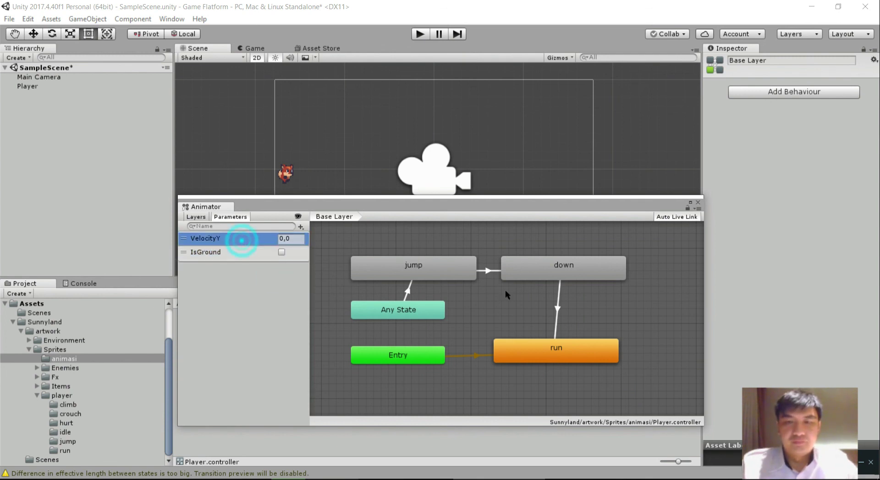
Step: Keep true as the required IsGround value in the down to run transition's condition
left_click(556, 311)
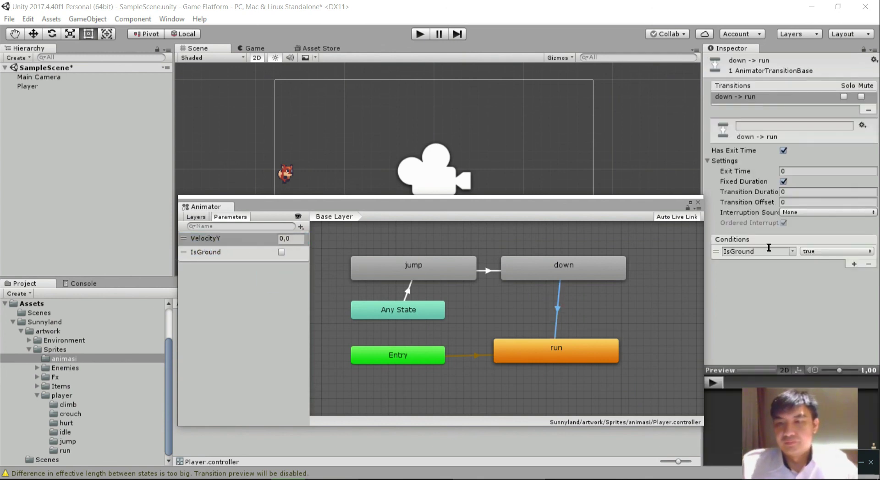
left_click(814, 251)
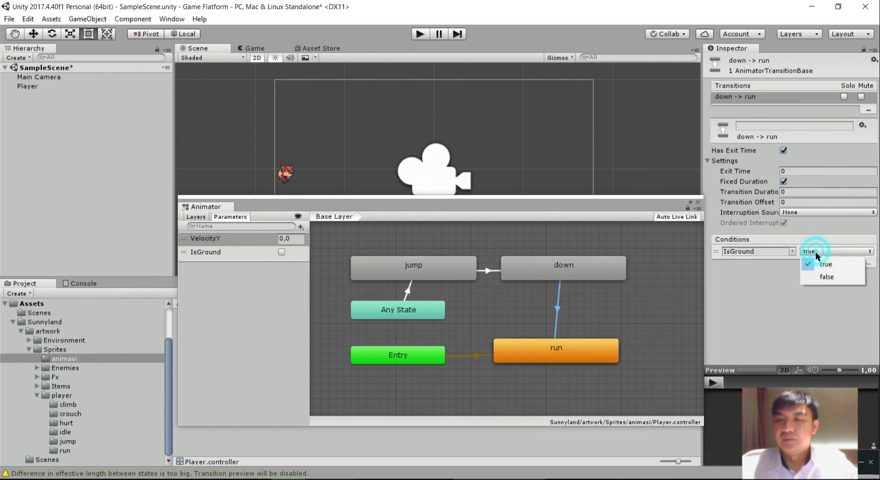
left_click(818, 264)
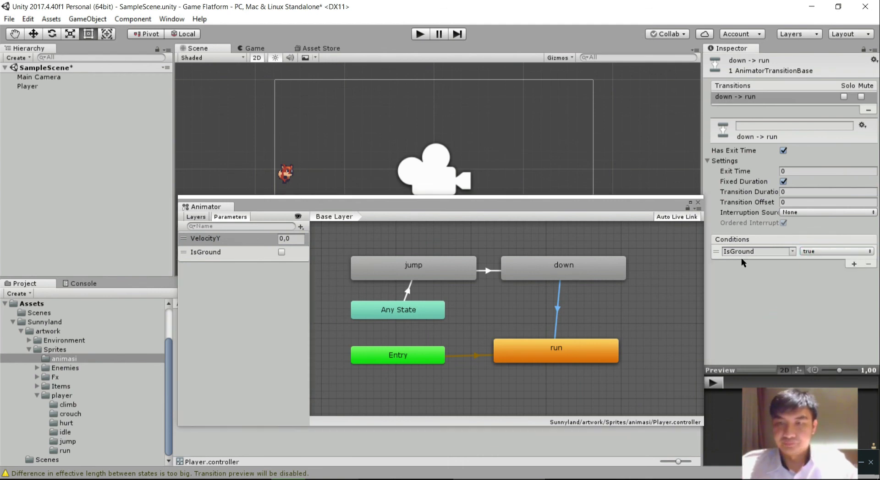
Step: Play the scene with the Animator window in view and set VelocityY to 0,2 to test the jump animation
left_click_drag(452, 201, 618, 167)
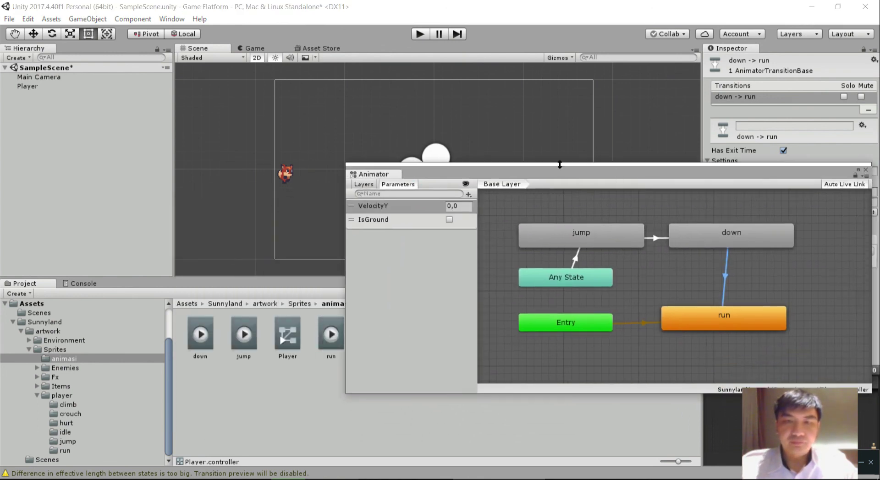
left_click(422, 38)
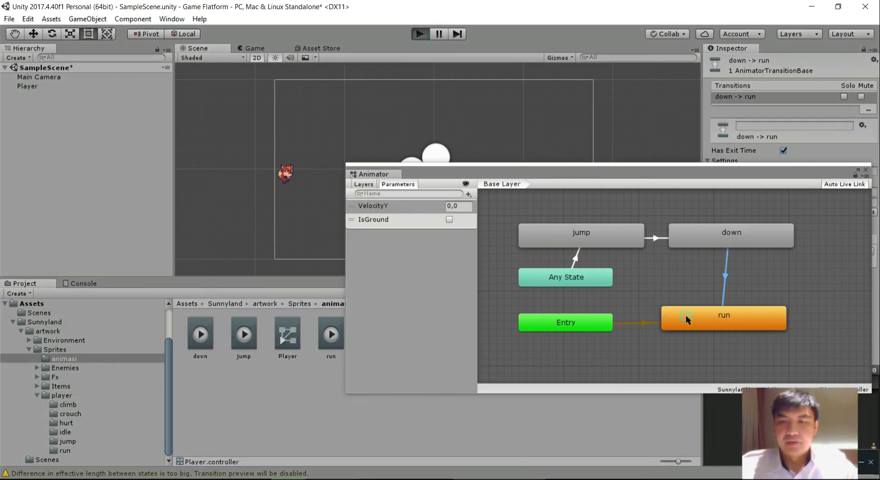
left_click_drag(605, 174, 570, 208)
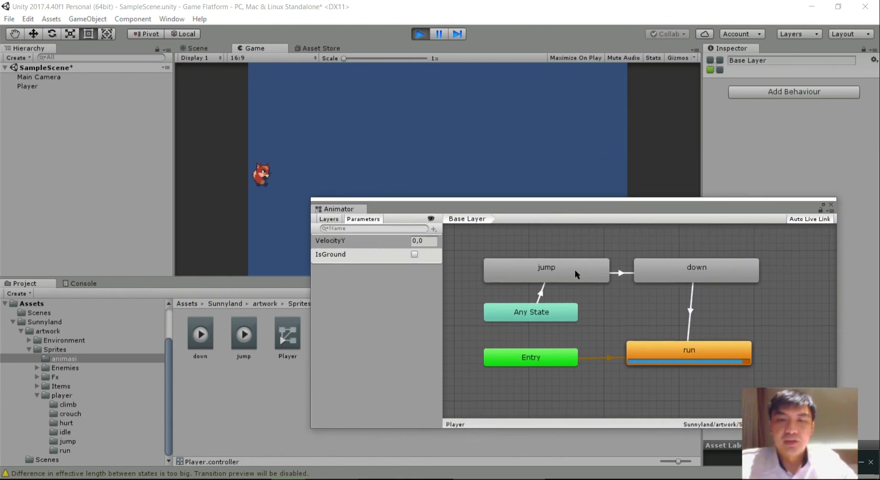
left_click(427, 241)
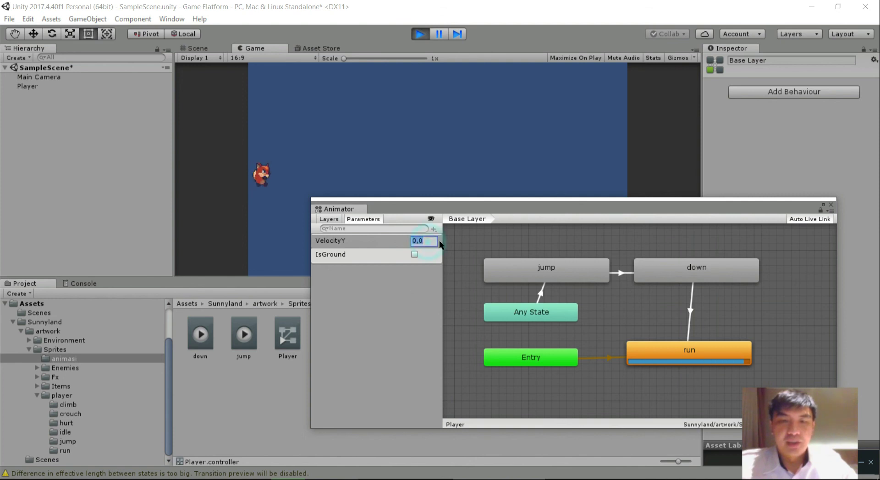
left_click(431, 240)
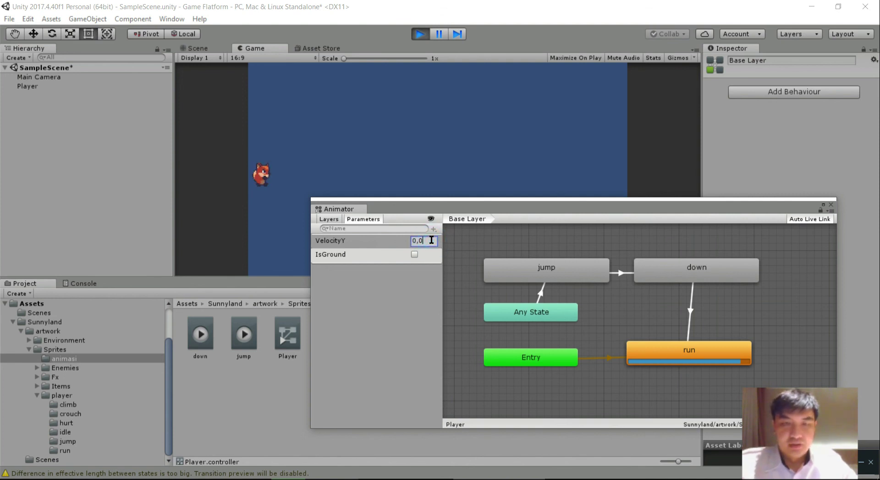
key("BackSpace")
type("2")
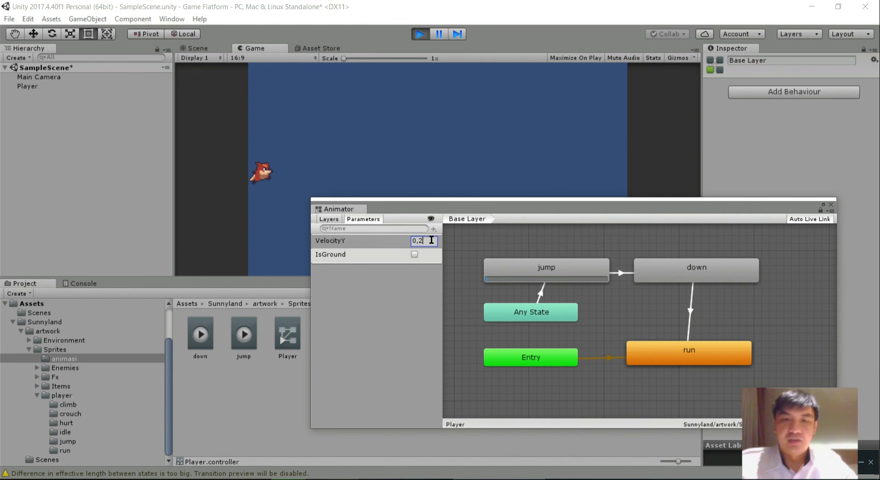
Step: Lower VelocityY to 0,1 and on to 0,0 in the running animator
key("BackSpace")
type("1")
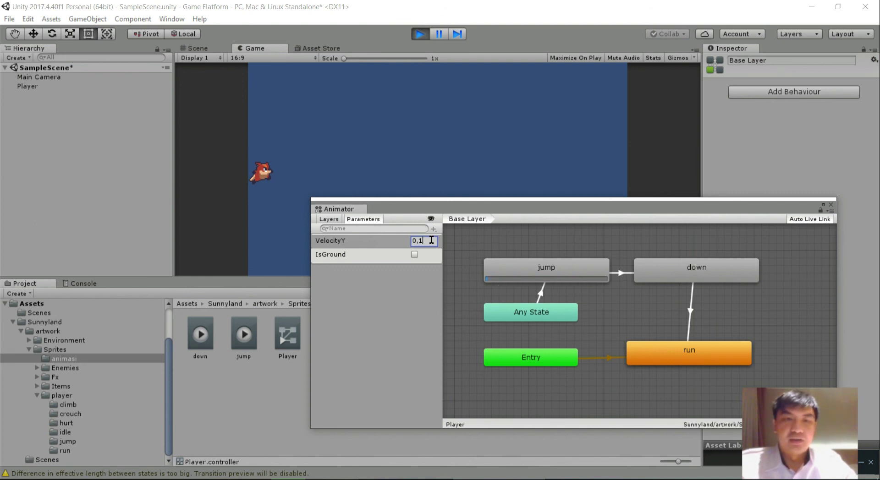
key("BackSpace")
type("0")
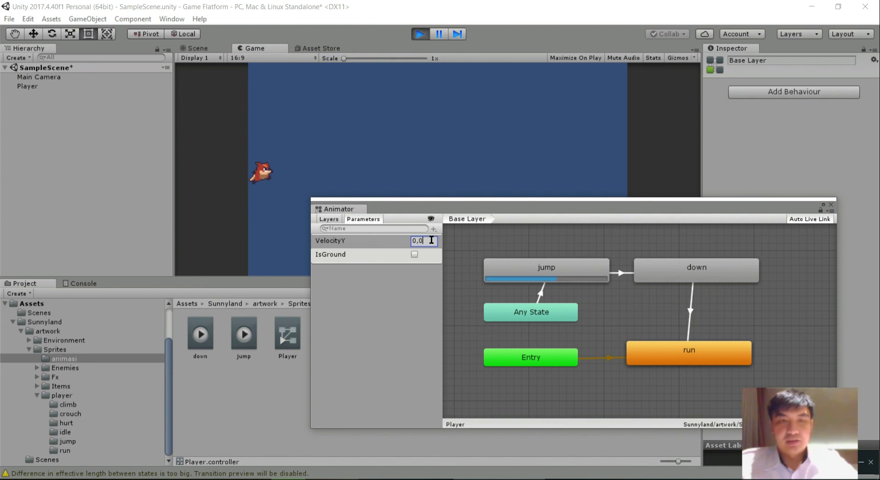
left_click(431, 242)
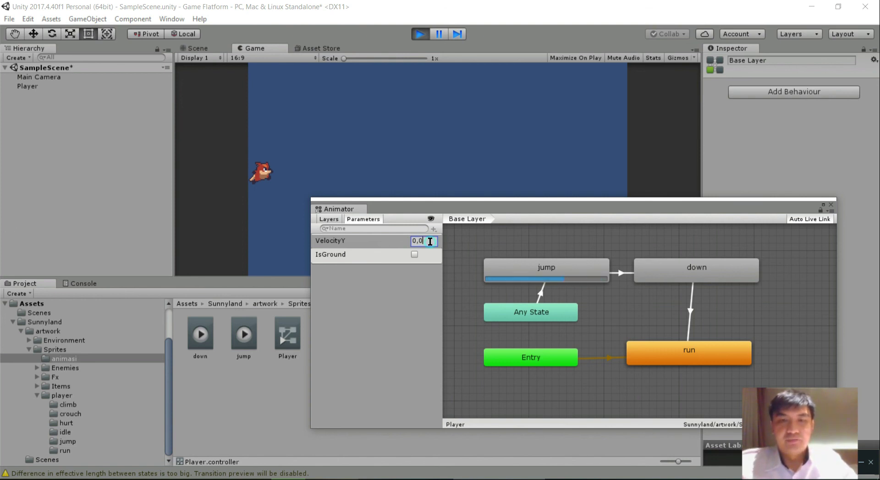
key("BackSpace")
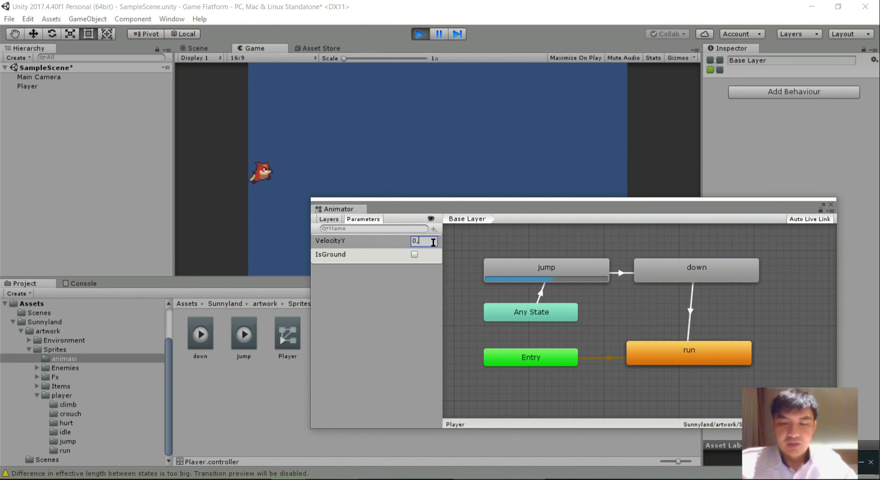
type("0")
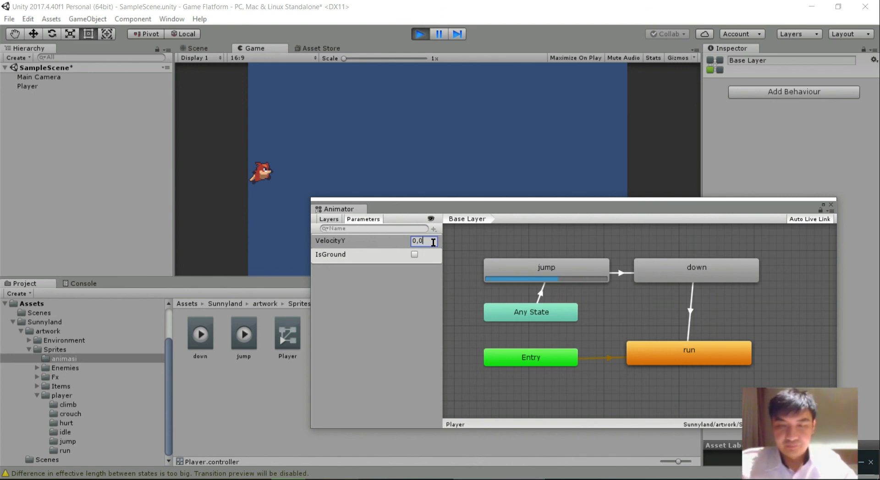
Step: Set VelocityY to -0,2 in the running animator to test the jump to down transition
key("Home")
type("-")
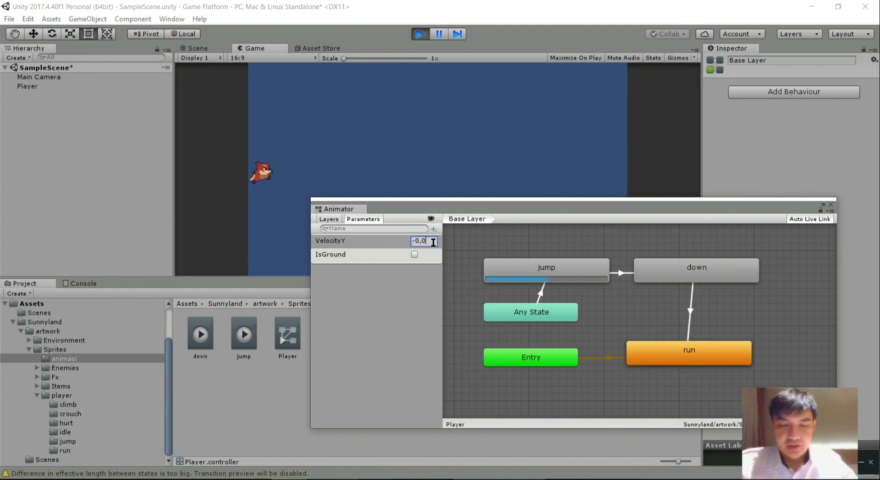
key("BackSpace")
type("2")
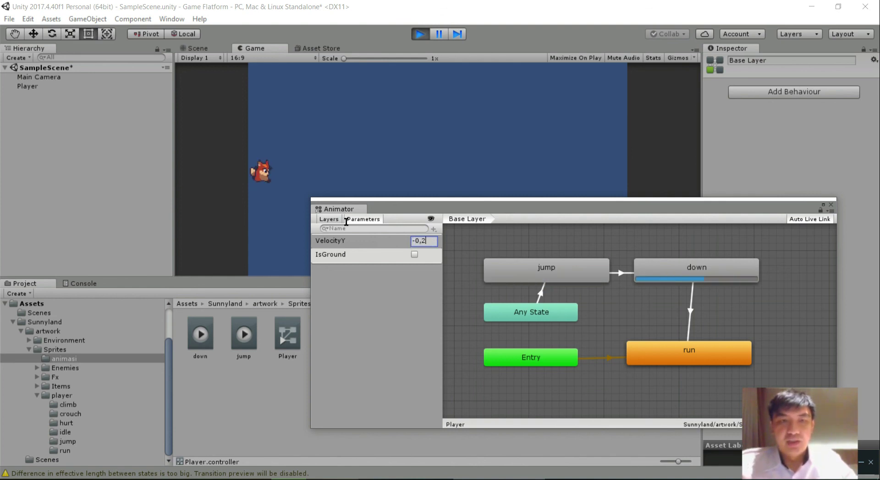
Step: Enable IsGround in the running animator to test the down to run transition, and reposition the Animator window
left_click(414, 254)
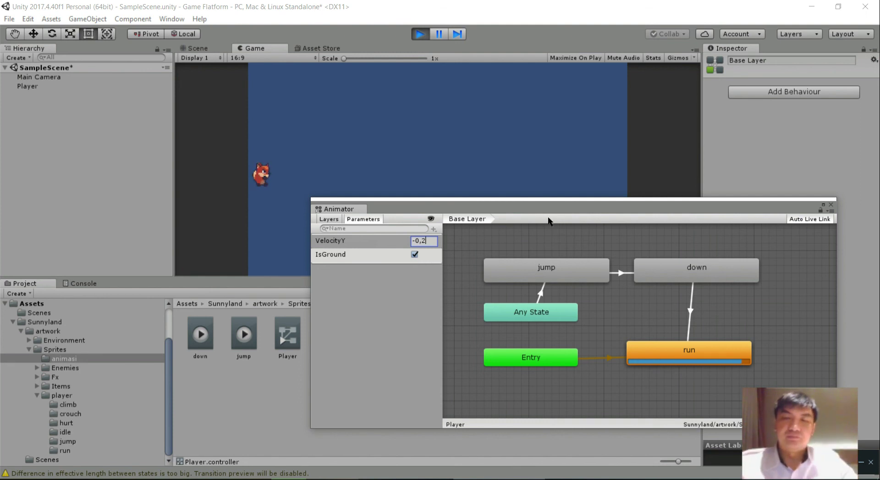
left_click_drag(665, 211, 578, 214)
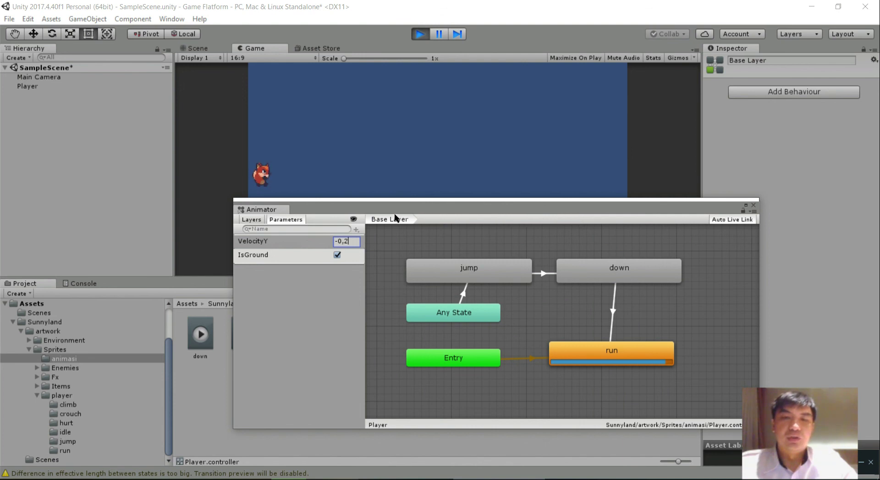
left_click_drag(372, 213, 464, 206)
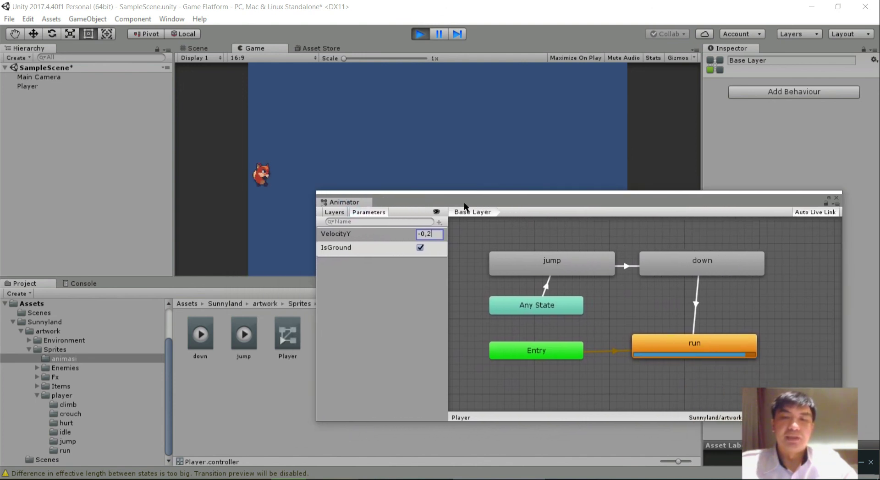